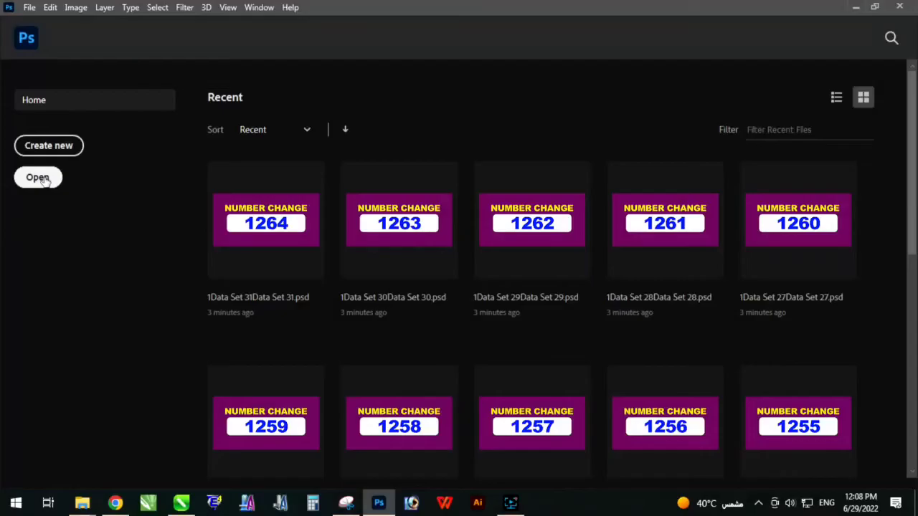
- Open the 0001 number card 1.tif from the Desktop
{"action": "left_click", "coordinate": [37, 177]}
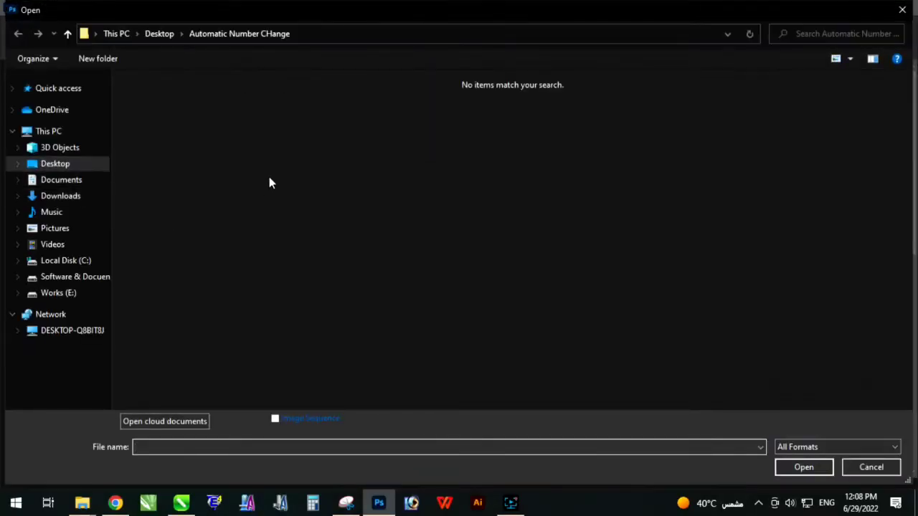
{"action": "left_click", "coordinate": [63, 165]}
{"action": "double_click", "coordinate": [858, 139]}
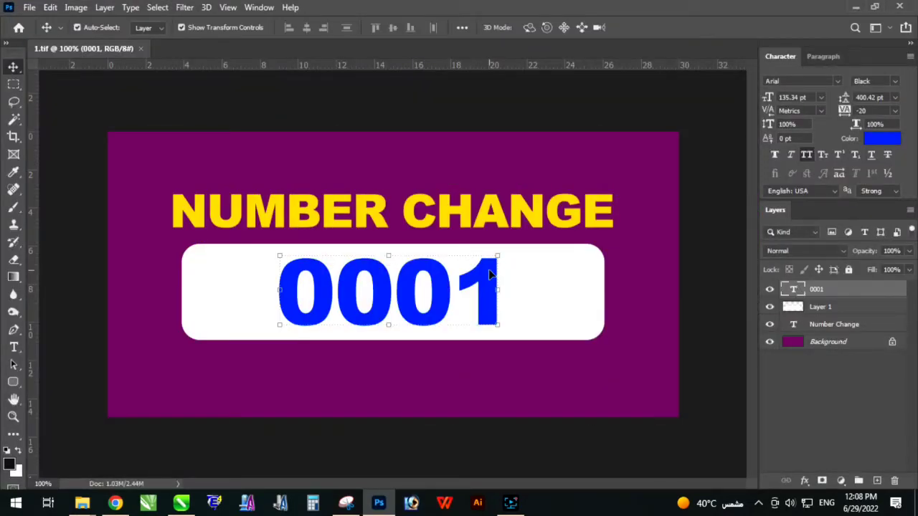
- Set the 0001 number text to 140 pt and nudge it slightly lower
{"action": "double_click", "coordinate": [812, 98]}
{"action": "type", "text": "135"}
{"action": "key", "text": "Return"}
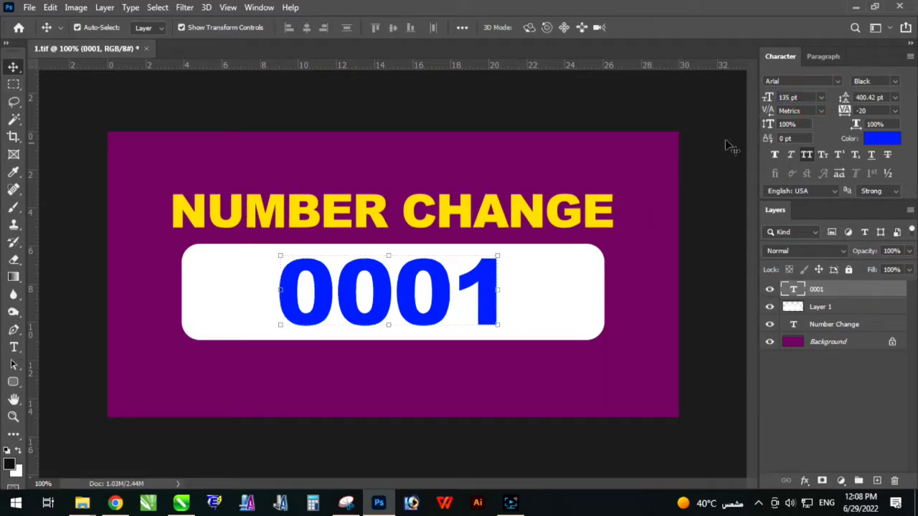
{"action": "left_click", "coordinate": [807, 98]}
{"action": "type", "text": "140"}
{"action": "key", "text": "Return"}
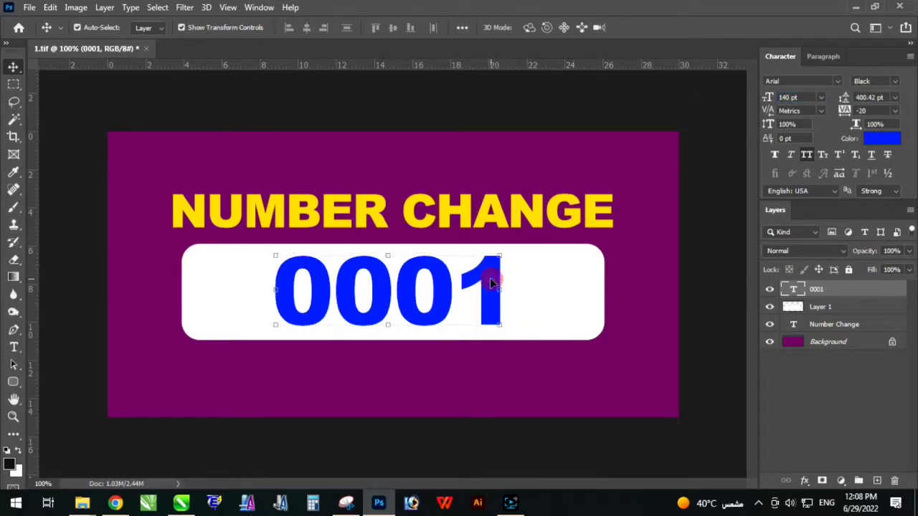
{"action": "left_click_drag", "start_coordinate": [491, 280], "coordinate": [491, 282]}
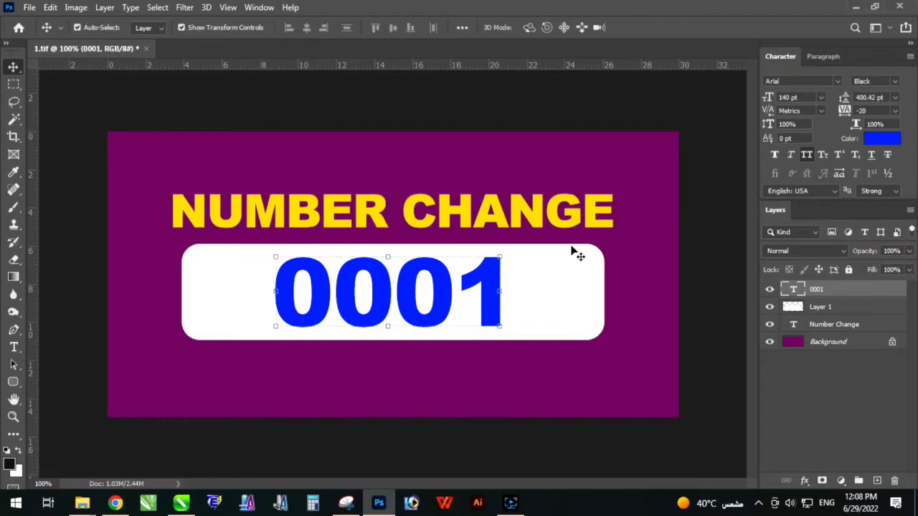
- Scale the 0001 number down to about 96% and save the card
{"action": "key", "text": "ctrl+t"}
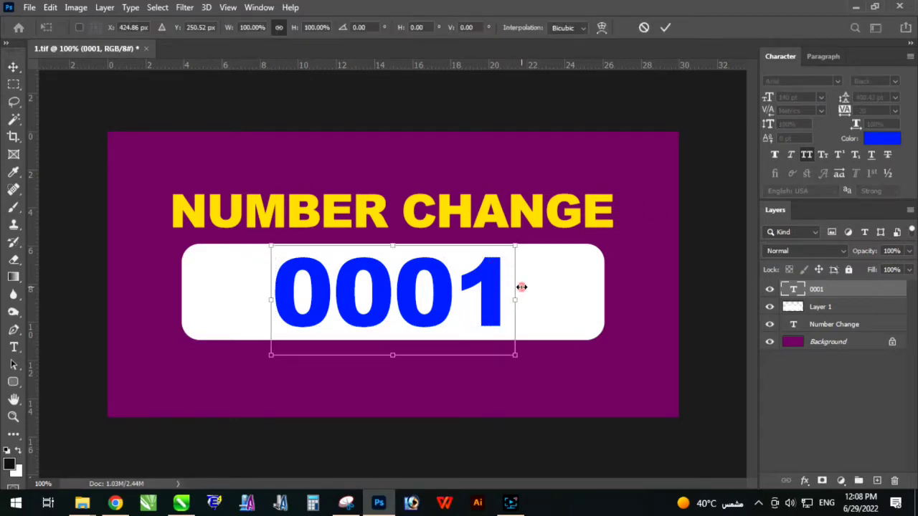
{"action": "left_click_drag", "start_coordinate": [521, 287], "coordinate": [516, 287]}
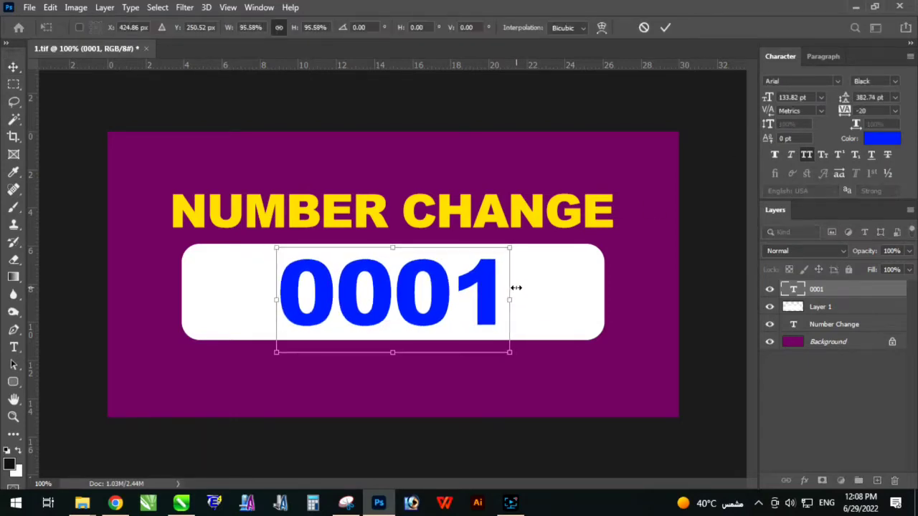
{"action": "double_click", "coordinate": [502, 287]}
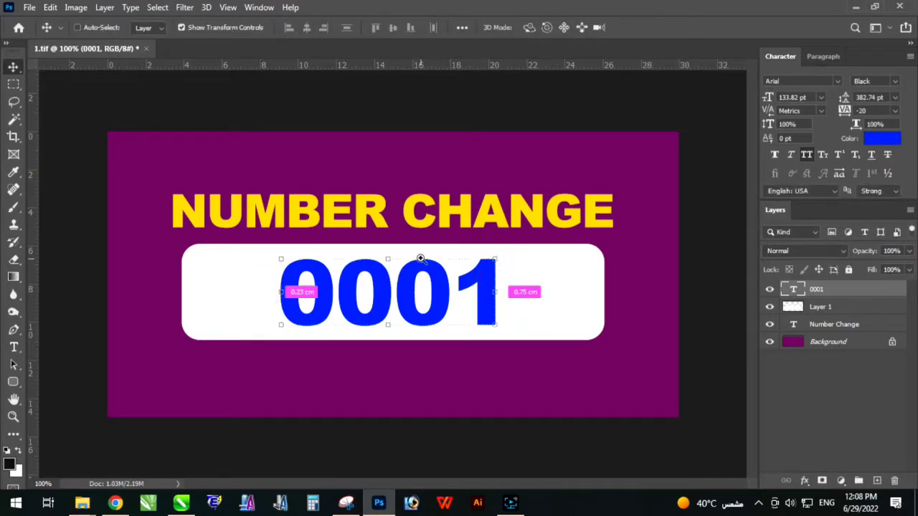
{"action": "key", "text": "ctrl+minus"}
{"action": "left_click", "coordinate": [428, 138], "text": "ctrl"}
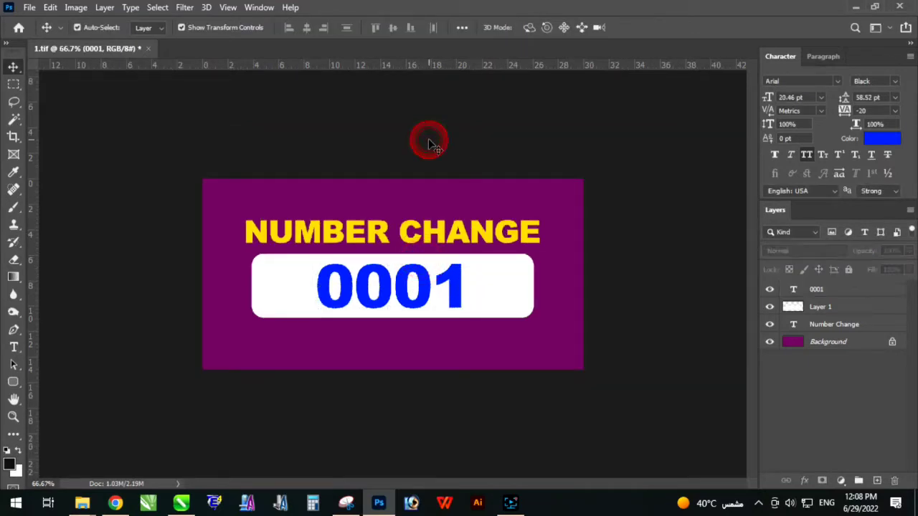
{"action": "key", "text": "ctrl+s"}
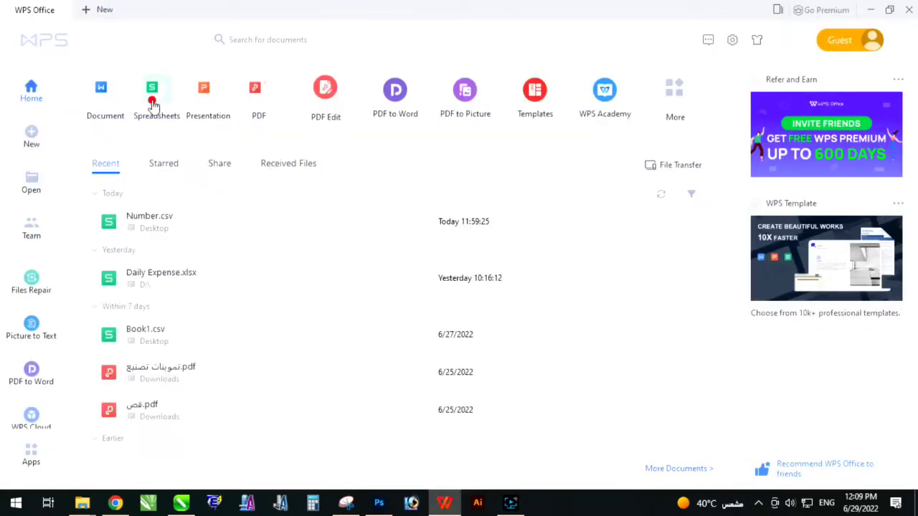
- Create a blank workbook with the header Number in cell A1
{"action": "left_click", "coordinate": [152, 104]}
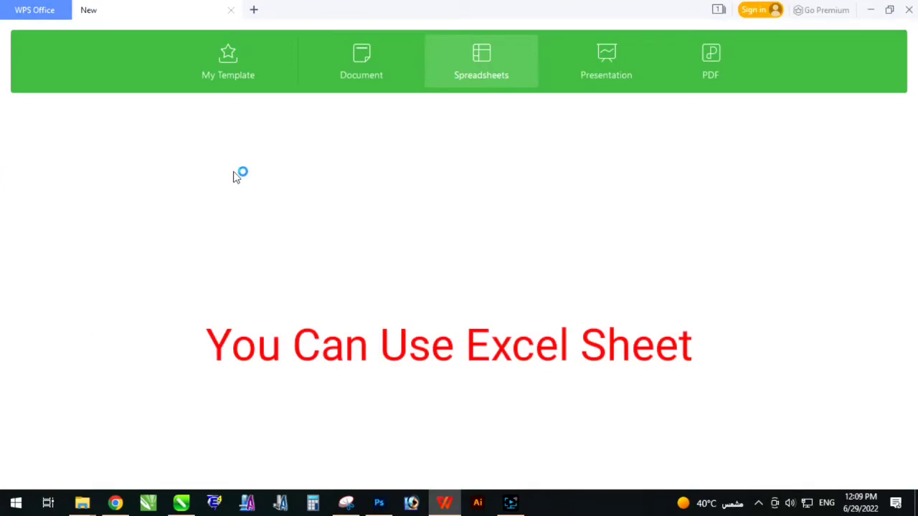
{"action": "left_click", "coordinate": [268, 214]}
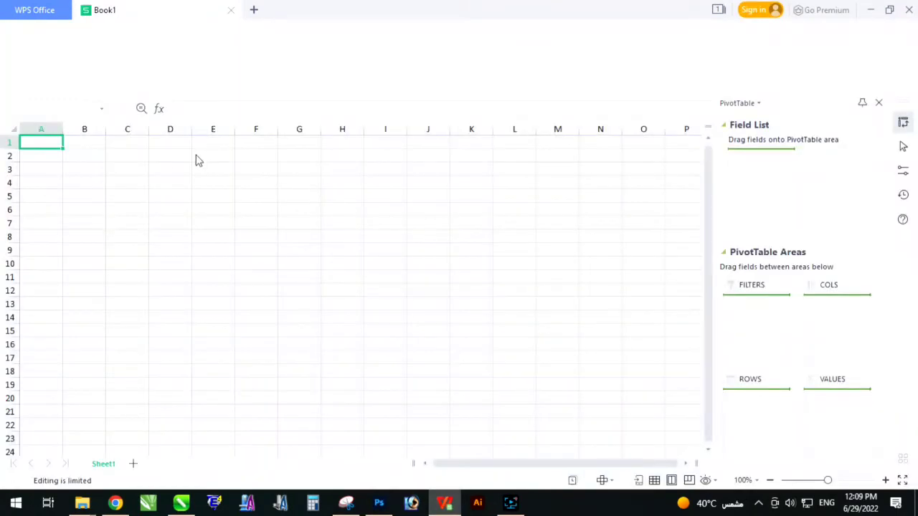
{"action": "left_click", "coordinate": [31, 144]}
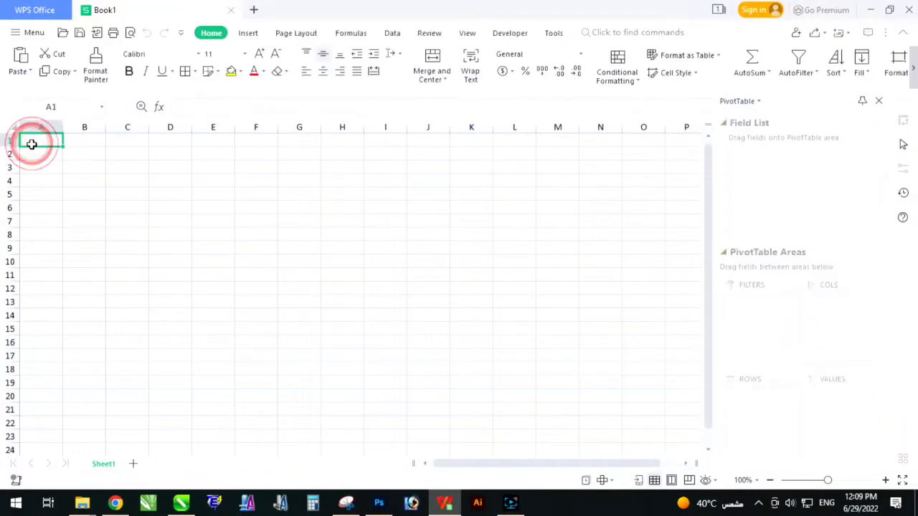
{"action": "type", "text": "Num"}
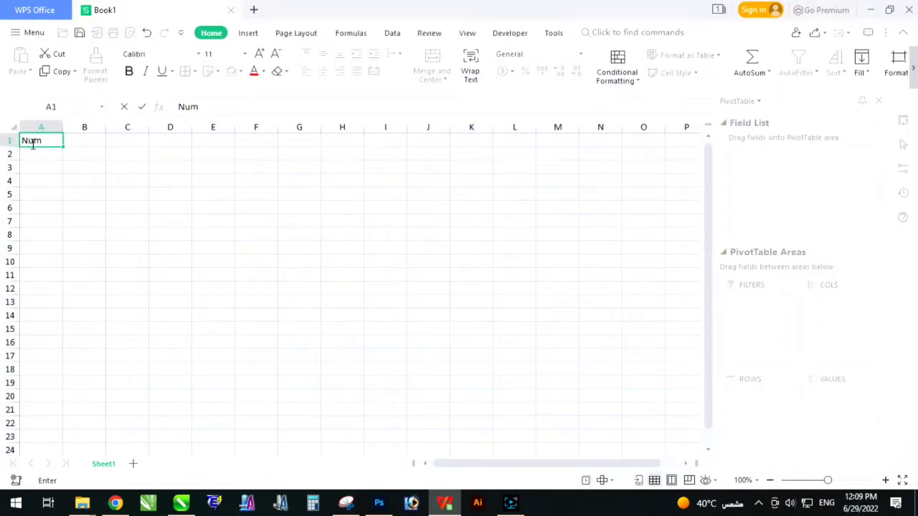
{"action": "type", "text": "ber"}
{"action": "left_click", "coordinate": [41, 154]}
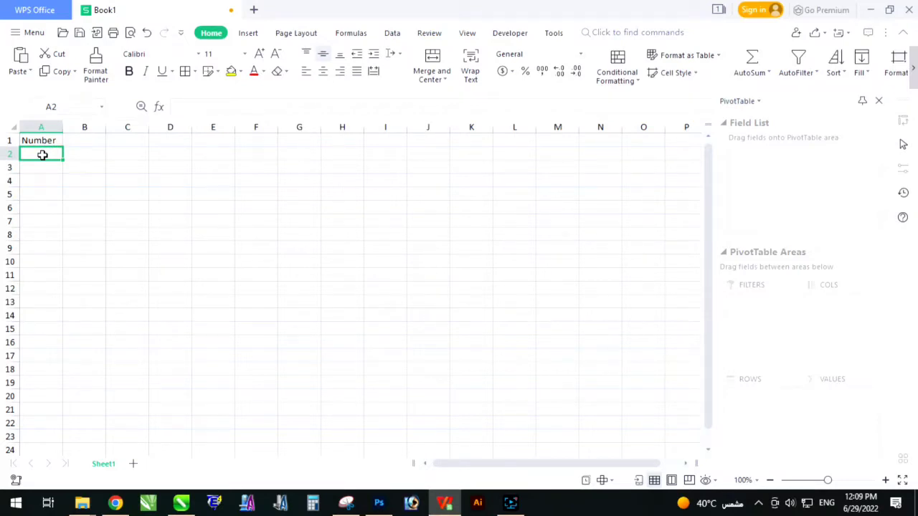
- Enter 100101, 100102 and 100103 in cells A2 through A4
{"action": "type", "text": "100101"}
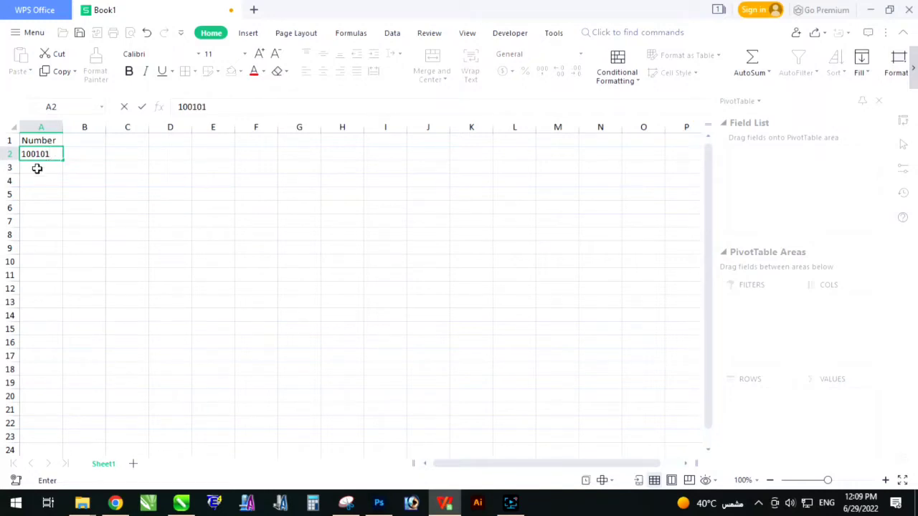
{"action": "left_click", "coordinate": [38, 168]}
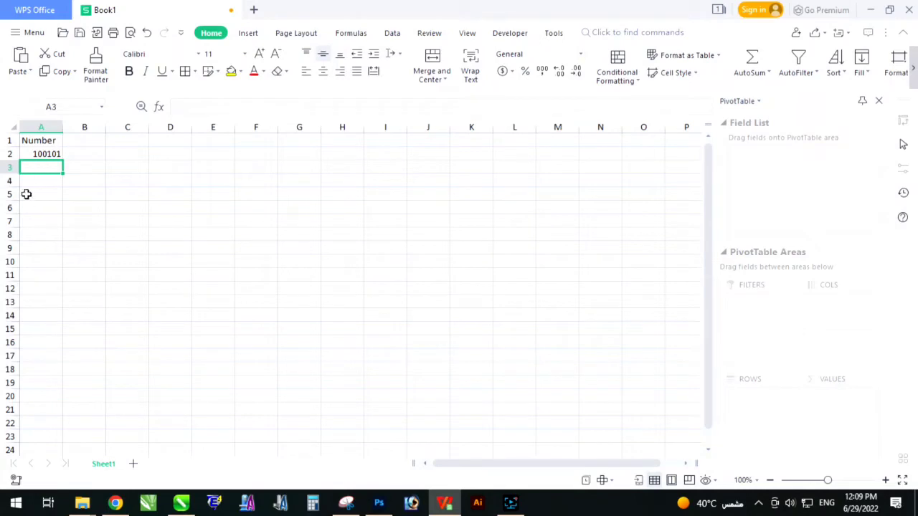
{"action": "left_click", "coordinate": [35, 179]}
{"action": "type", "text": "100102"}
{"action": "key", "text": "Return"}
{"action": "type", "text": "1"}
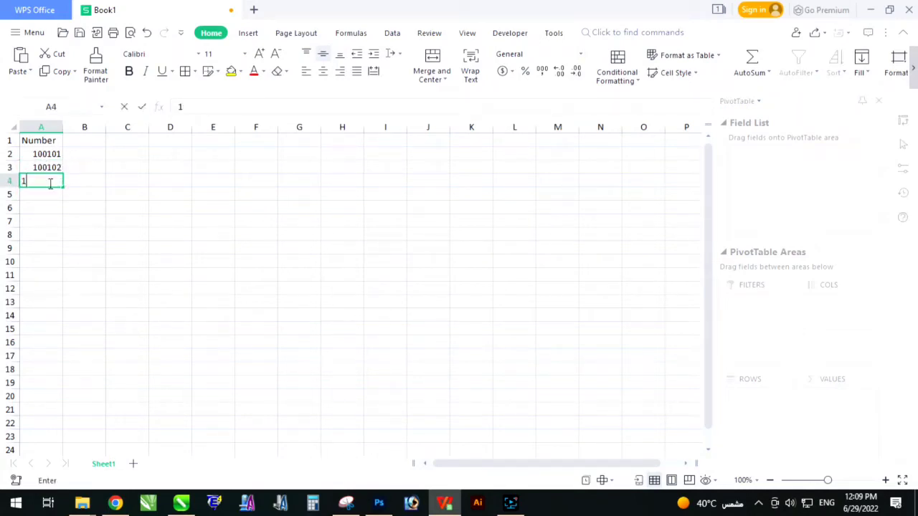
{"action": "type", "text": "00103"}
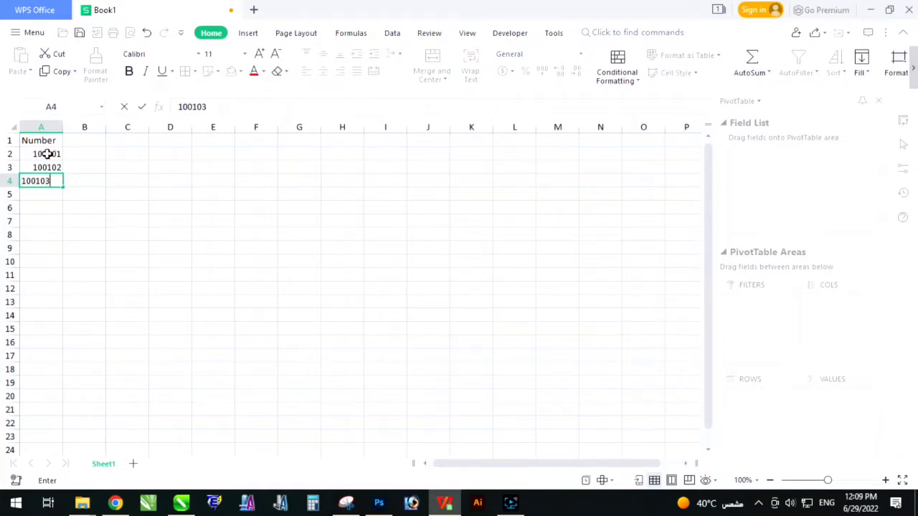
- Extend the number series down to 100123 in row 24
{"action": "mouse_move", "coordinate": [45, 154]}
{"action": "left_mouse_down"}
{"action": "mouse_move", "coordinate": [55, 185]}
{"action": "mouse_move", "coordinate": [60, 470]}
{"action": "left_mouse_up"}
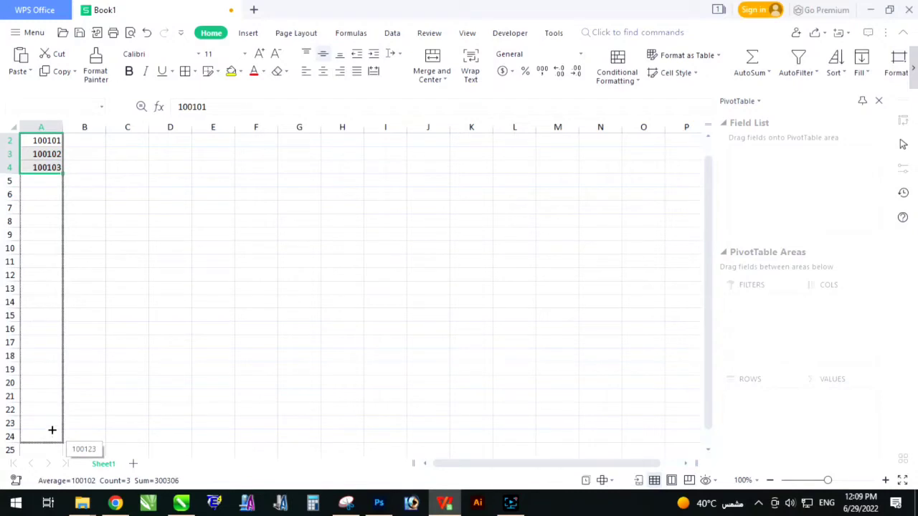
{"action": "left_click_drag", "start_coordinate": [52, 431], "coordinate": [52, 430]}
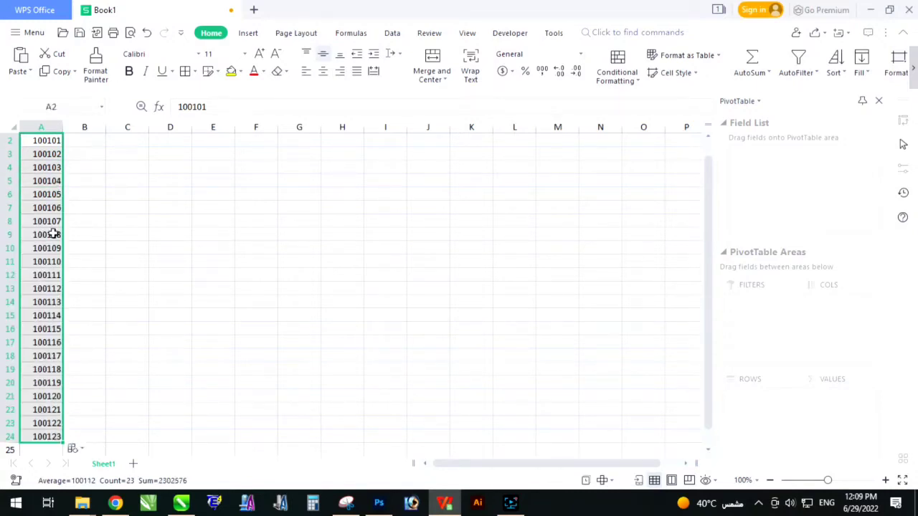
{"action": "scroll", "coordinate": [50, 250], "scroll_direction": "up", "scroll_amount": 1}
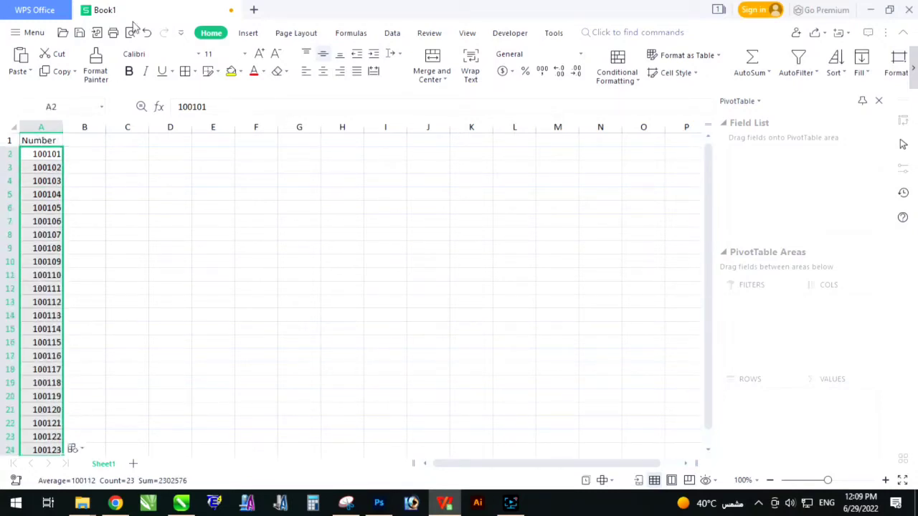
{"action": "left_click", "coordinate": [80, 33]}
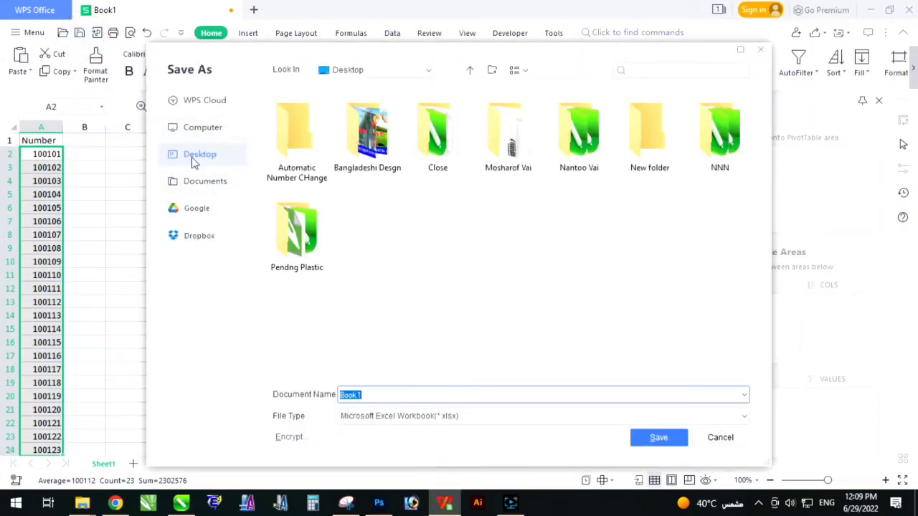
- Save the workbook to the Desktop as 100.csv in CSV (Comma delimited) format
{"action": "left_click", "coordinate": [191, 157]}
{"action": "left_click", "coordinate": [423, 417]}
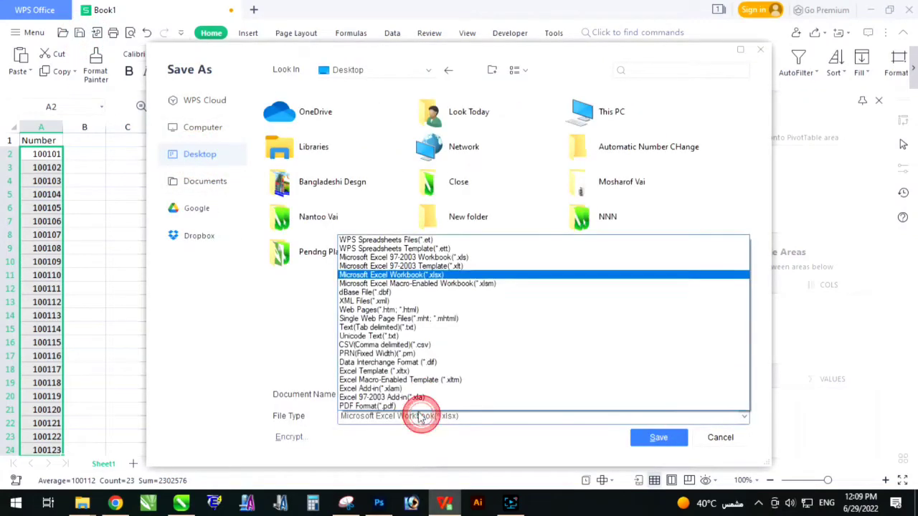
{"action": "left_click", "coordinate": [366, 344]}
{"action": "double_click", "coordinate": [372, 395]}
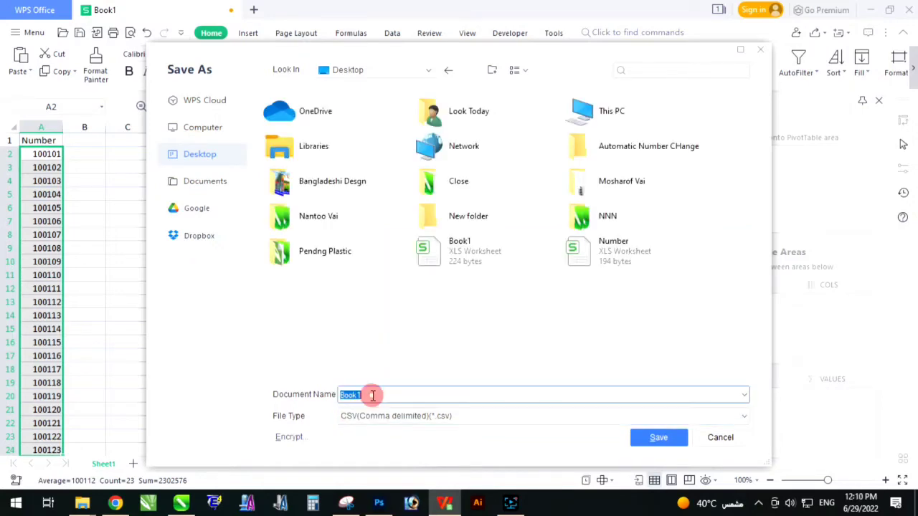
{"action": "type", "text": "100"}
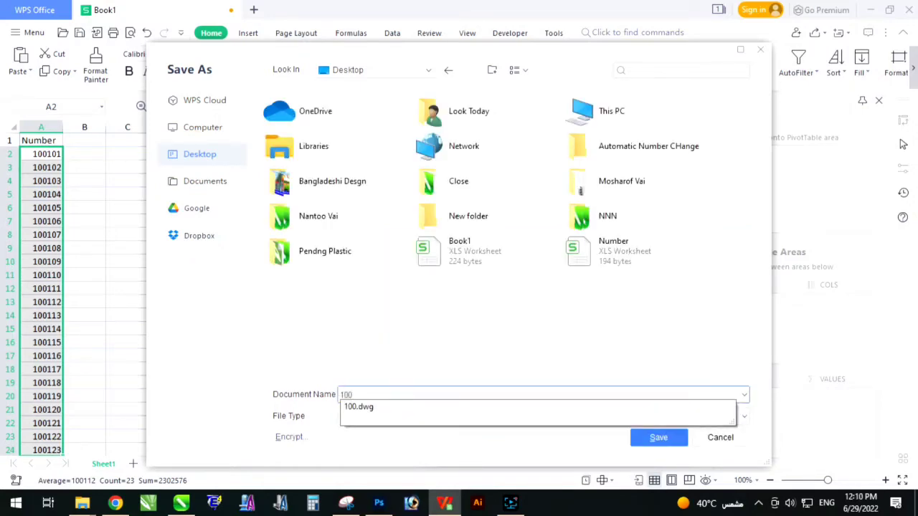
{"action": "key", "text": "Return"}
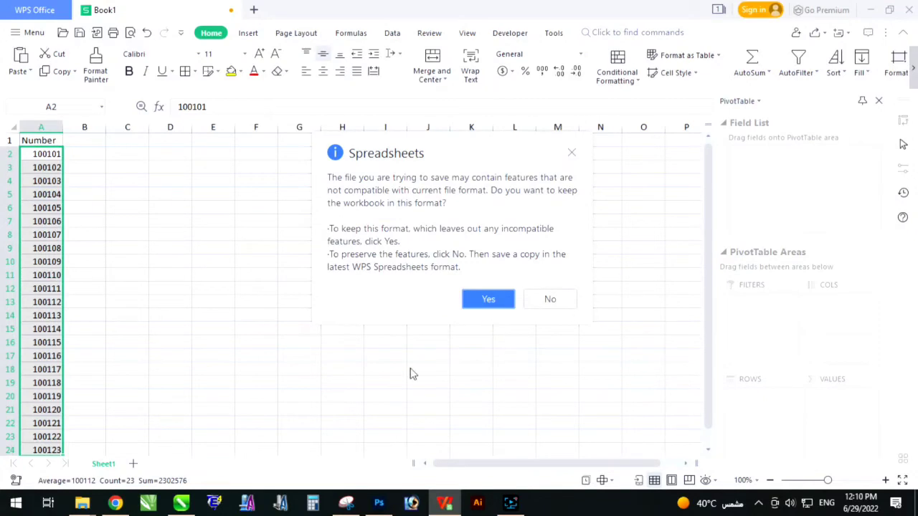
{"action": "left_click", "coordinate": [481, 305]}
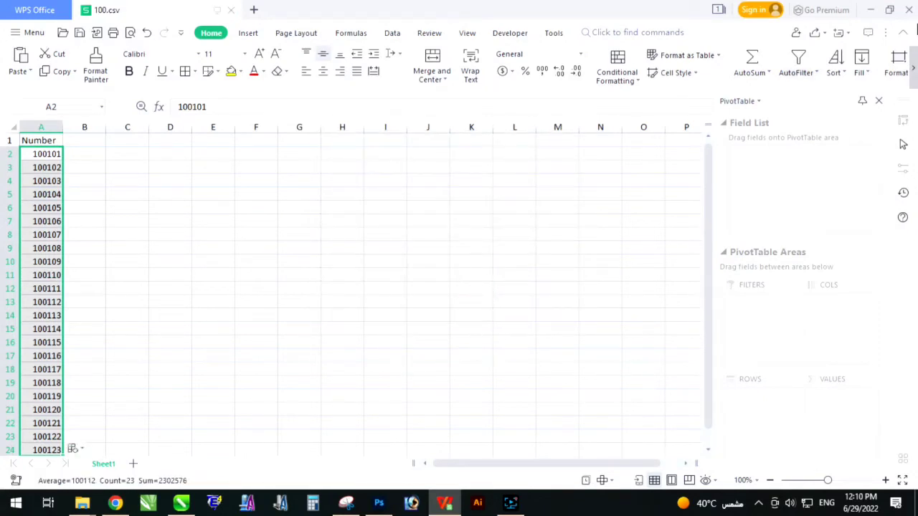
- Return to Photoshop and select the 0001 text layer
{"action": "left_click", "coordinate": [908, 9]}
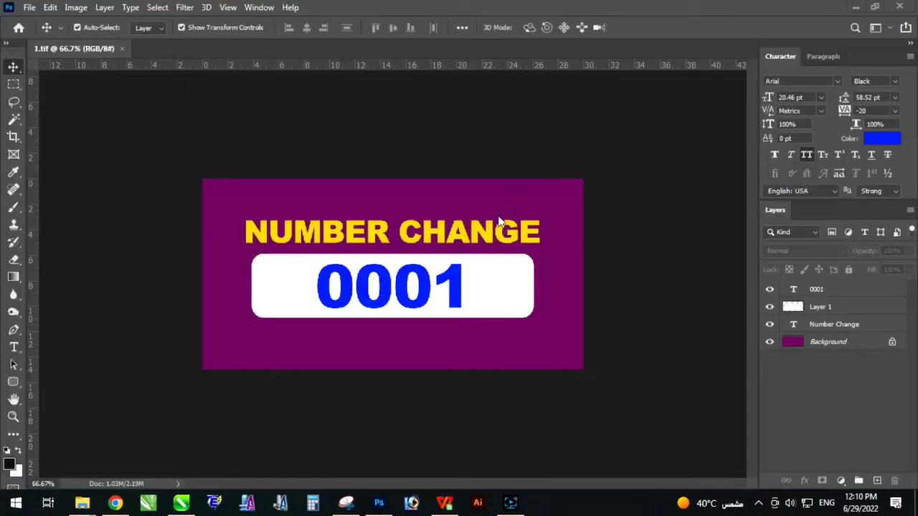
{"action": "left_click", "coordinate": [366, 271]}
{"action": "left_click", "coordinate": [837, 290]}
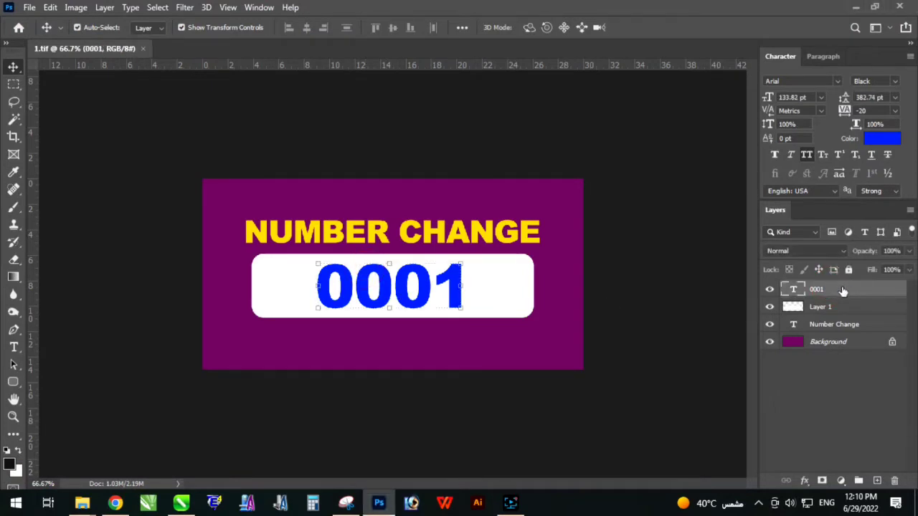
{"action": "right_click", "coordinate": [423, 271]}
{"action": "left_click", "coordinate": [439, 273]}
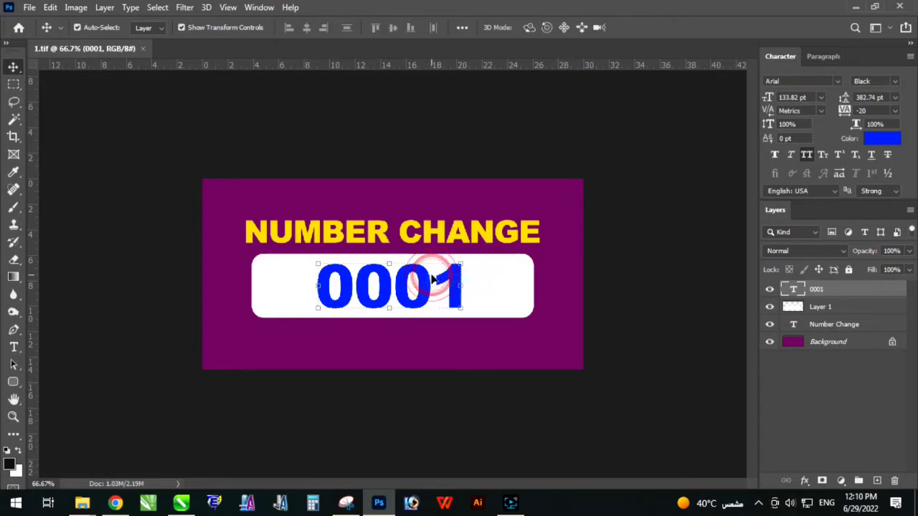
- Define a Text Replacement variable named Number on the 0001 layer
{"action": "left_click", "coordinate": [75, 7]}
{"action": "mouse_move", "coordinate": [91, 238]}
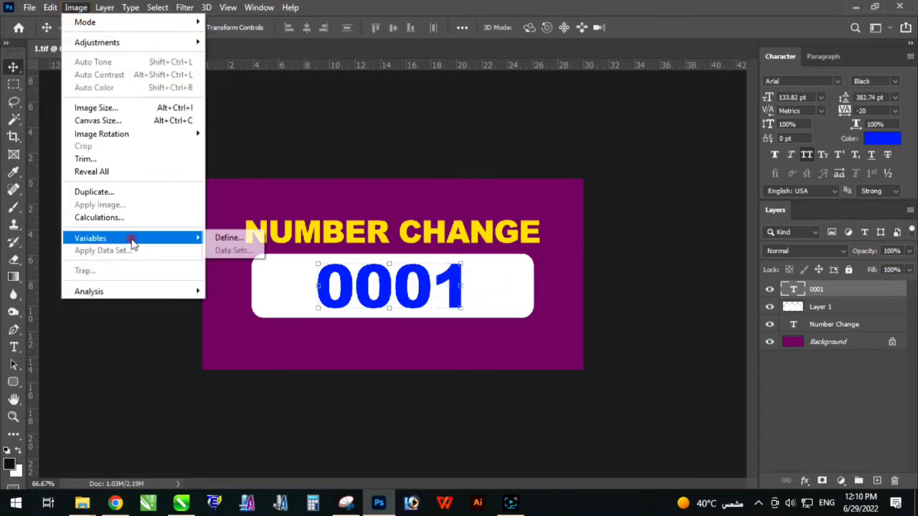
{"action": "left_click", "coordinate": [240, 238]}
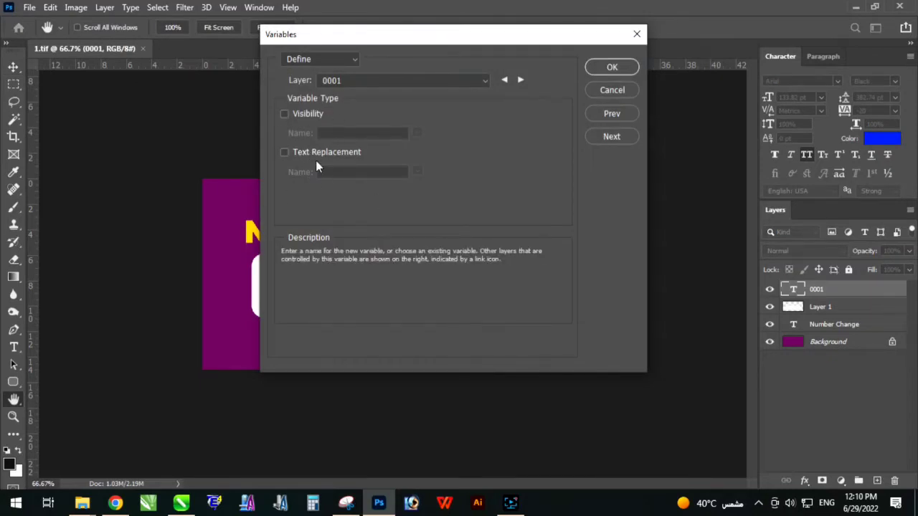
{"action": "left_click", "coordinate": [319, 152]}
{"action": "double_click", "coordinate": [375, 172]}
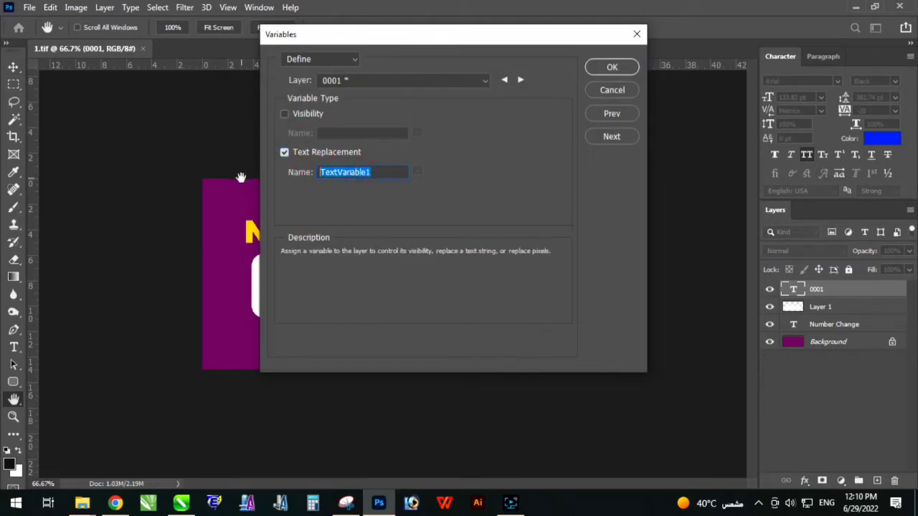
{"action": "type", "text": "Number"}
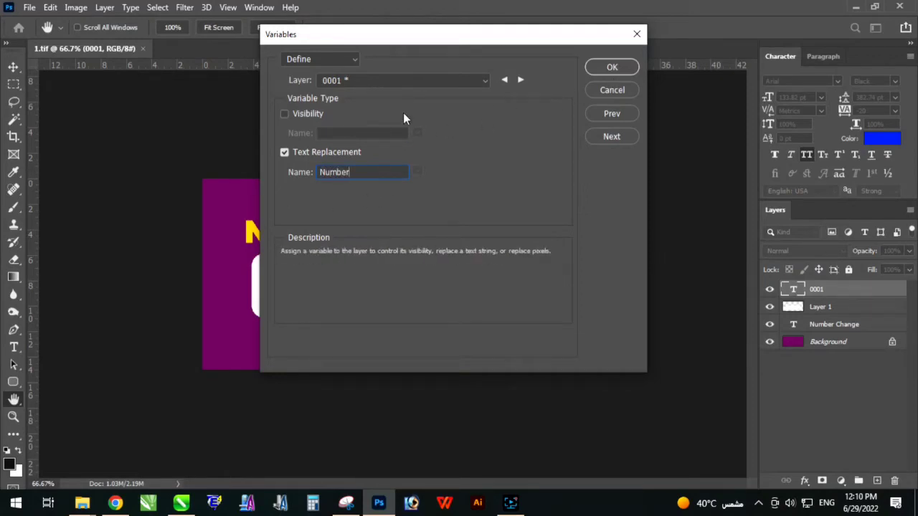
{"action": "left_click", "coordinate": [617, 138]}
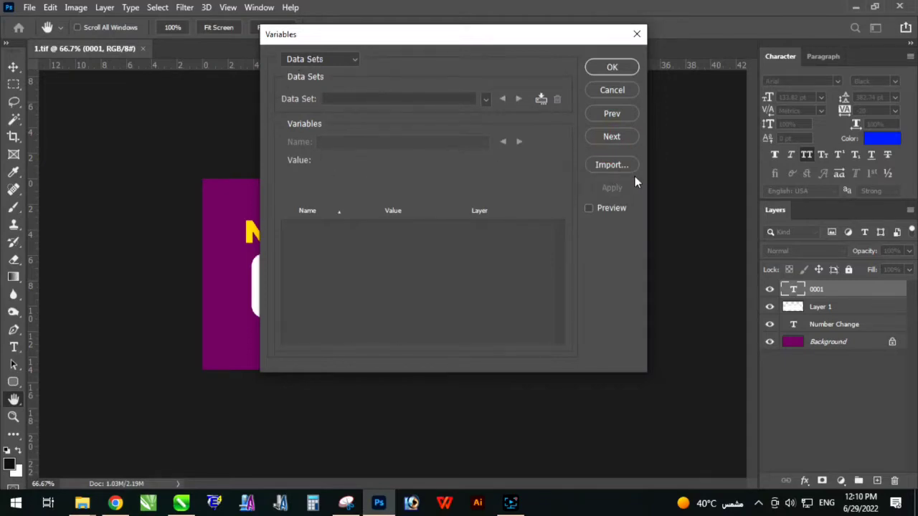
- Import 100.csv from the Desktop as data sets, so Data Set 1 gives Number 100101
{"action": "left_click", "coordinate": [620, 164]}
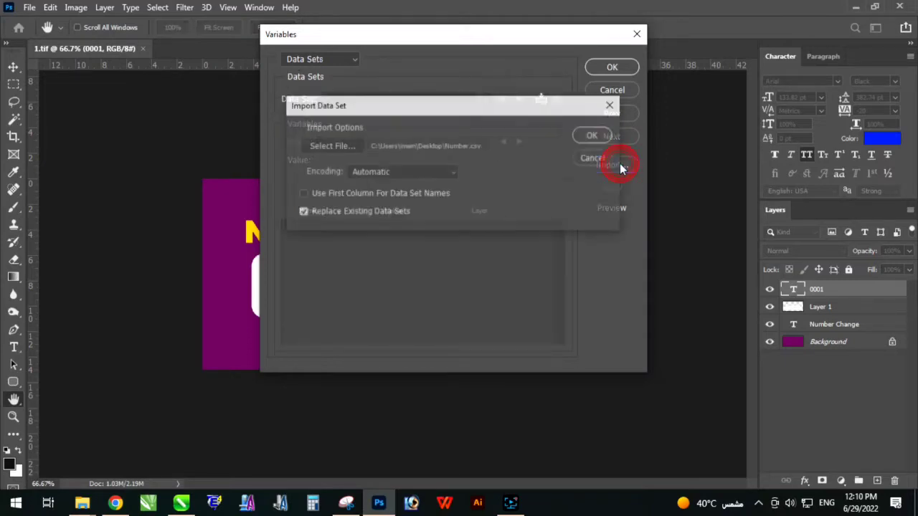
{"action": "left_click", "coordinate": [344, 145]}
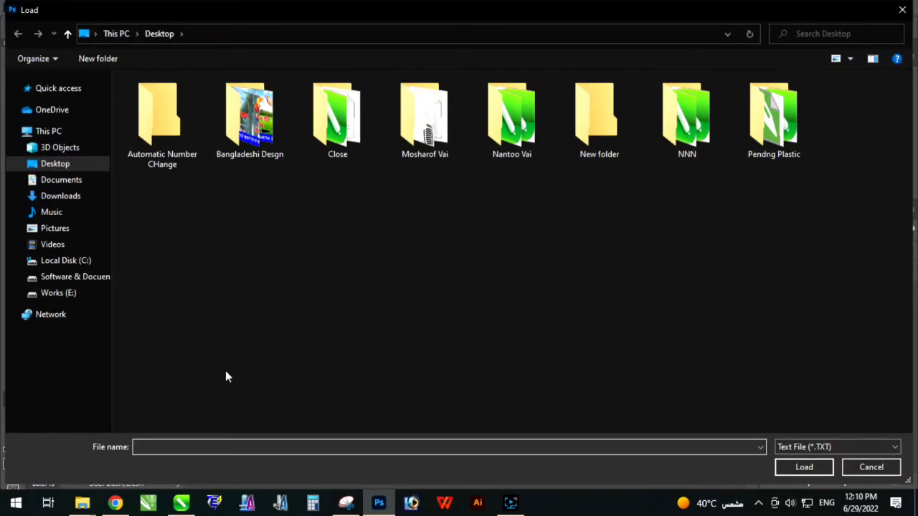
{"action": "left_click", "coordinate": [69, 164]}
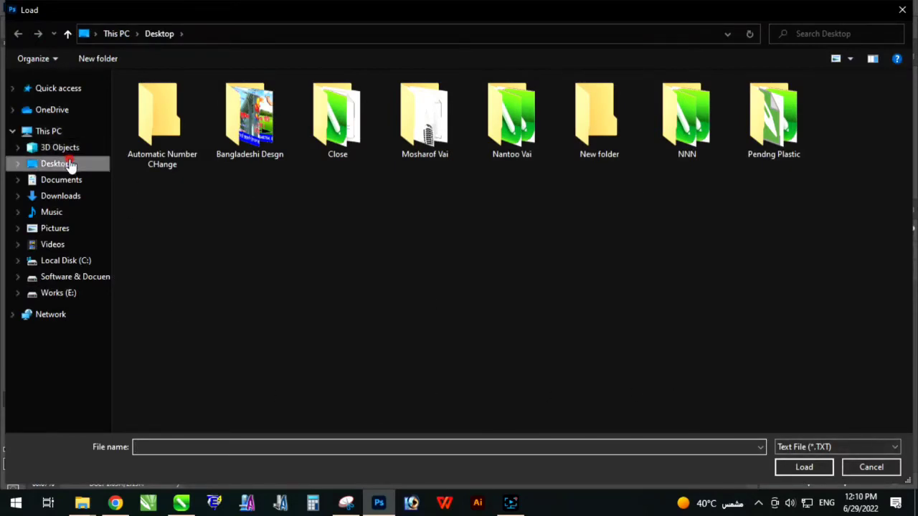
{"action": "left_click", "coordinate": [871, 440]}
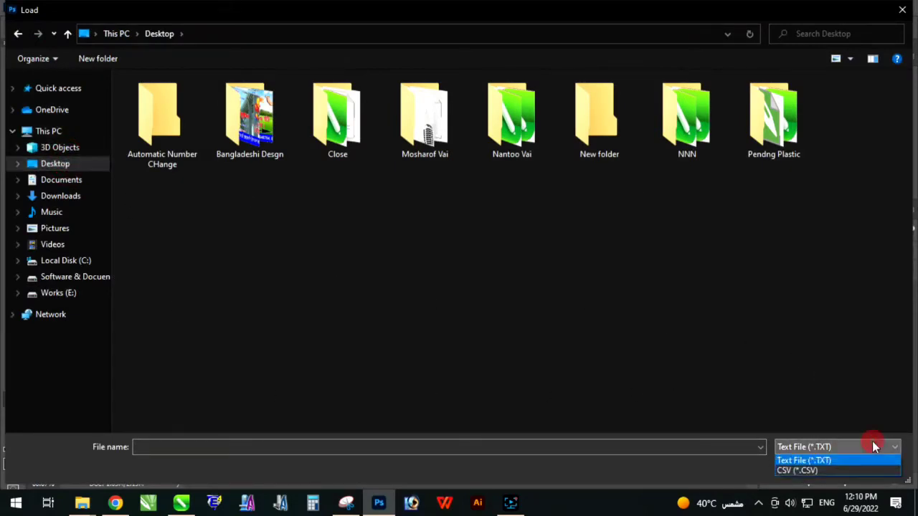
{"action": "left_click", "coordinate": [824, 469]}
{"action": "left_click", "coordinate": [860, 118]}
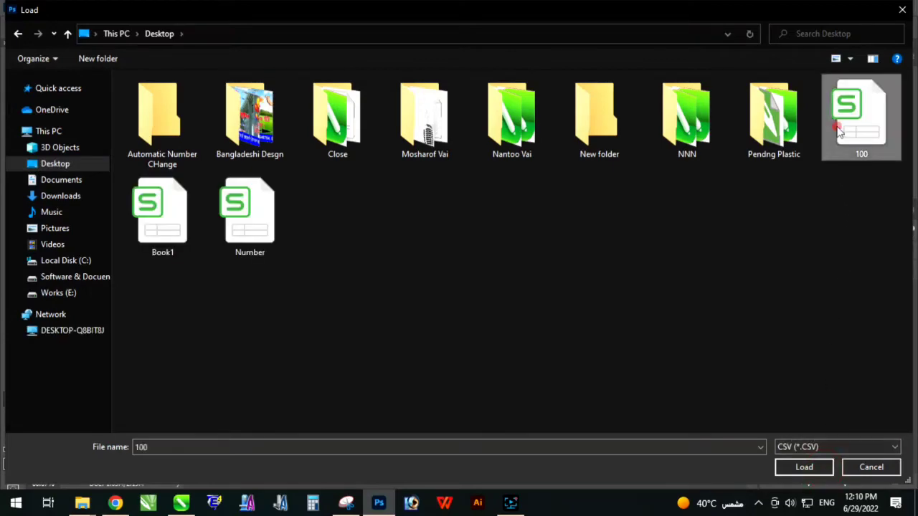
{"action": "left_click", "coordinate": [792, 469]}
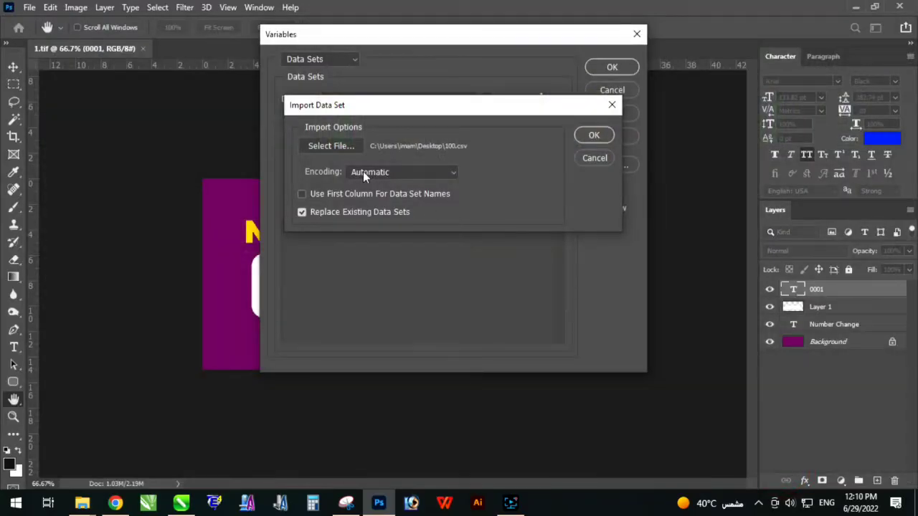
{"action": "left_click", "coordinate": [595, 136]}
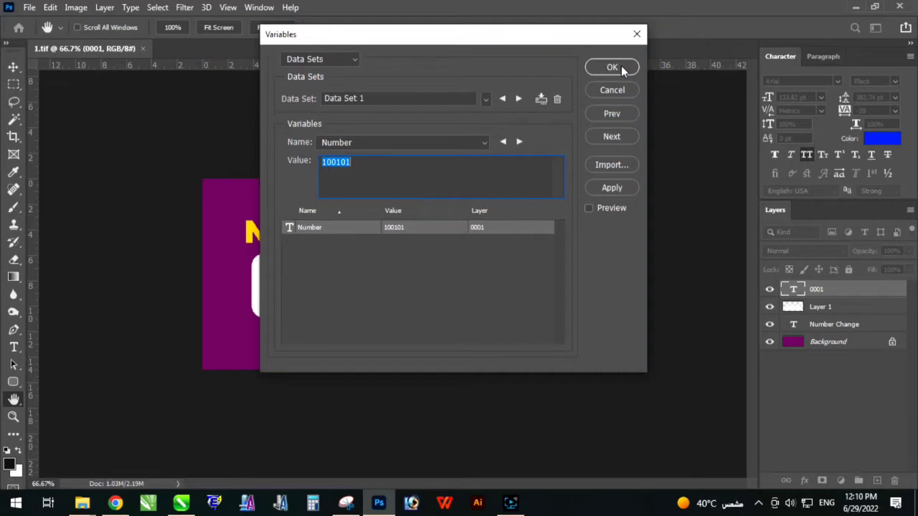
{"action": "left_click", "coordinate": [621, 69]}
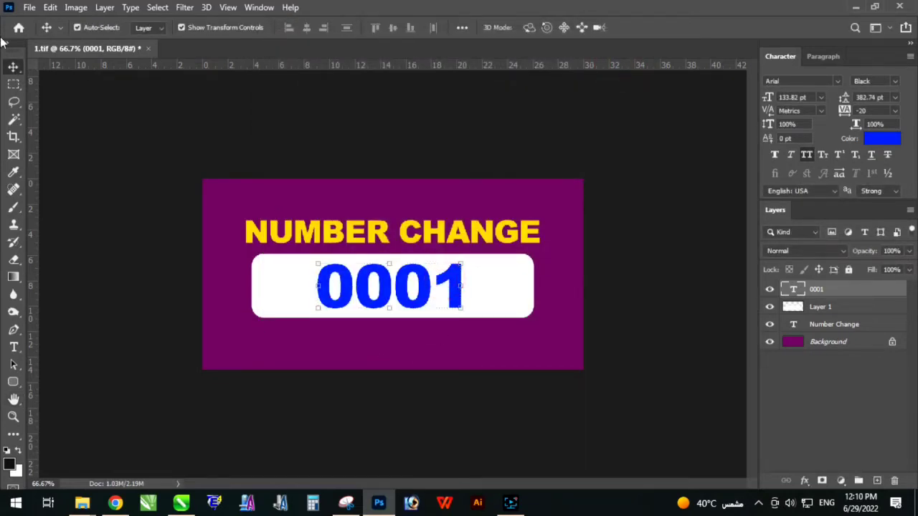
- Set the Desktop's Automatic Number CHange folder as the Data Sets as Files destination
{"action": "left_click", "coordinate": [30, 8]}
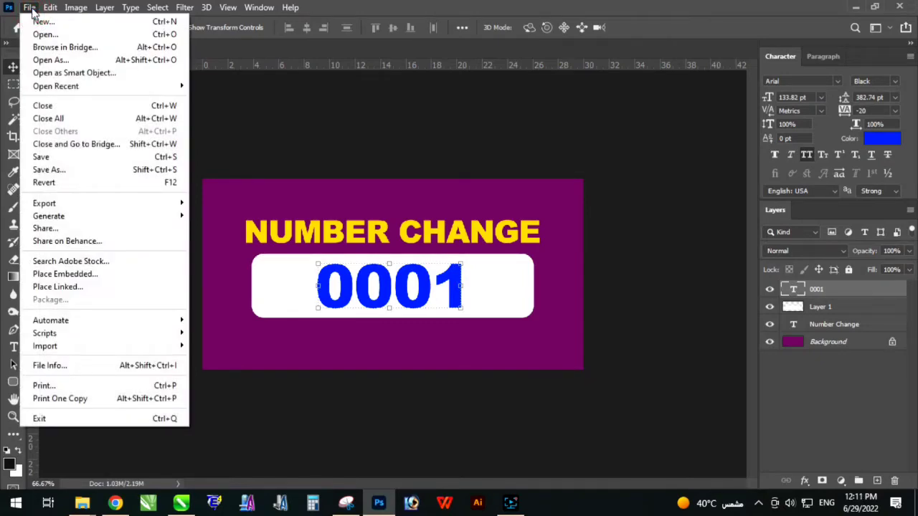
{"action": "mouse_move", "coordinate": [44, 203]}
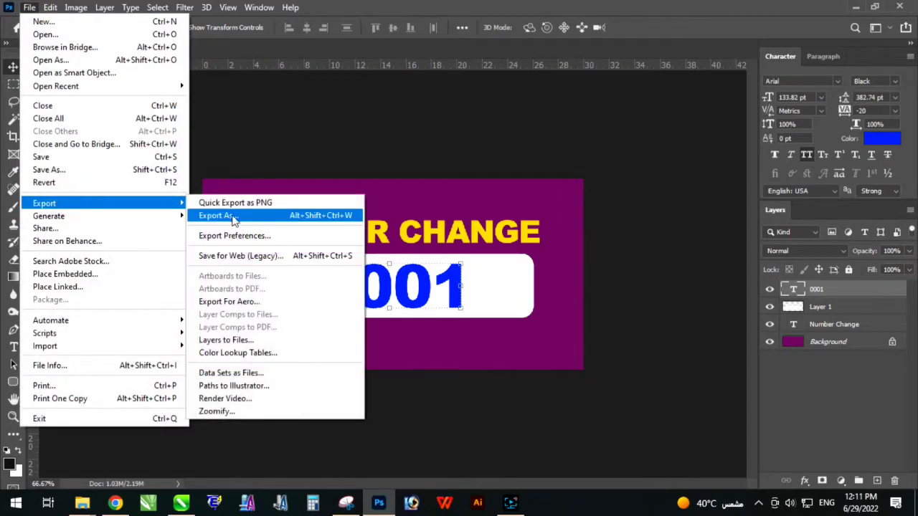
{"action": "left_click", "coordinate": [262, 374]}
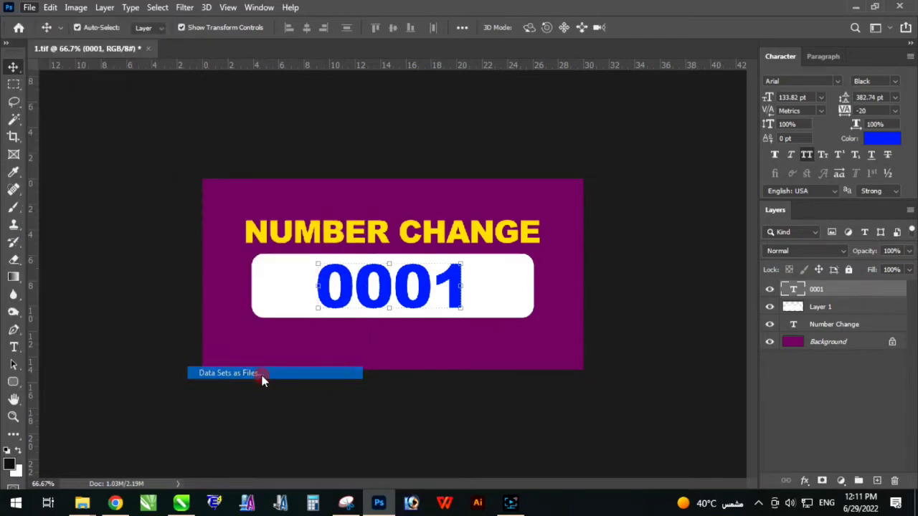
{"action": "left_click", "coordinate": [296, 114]}
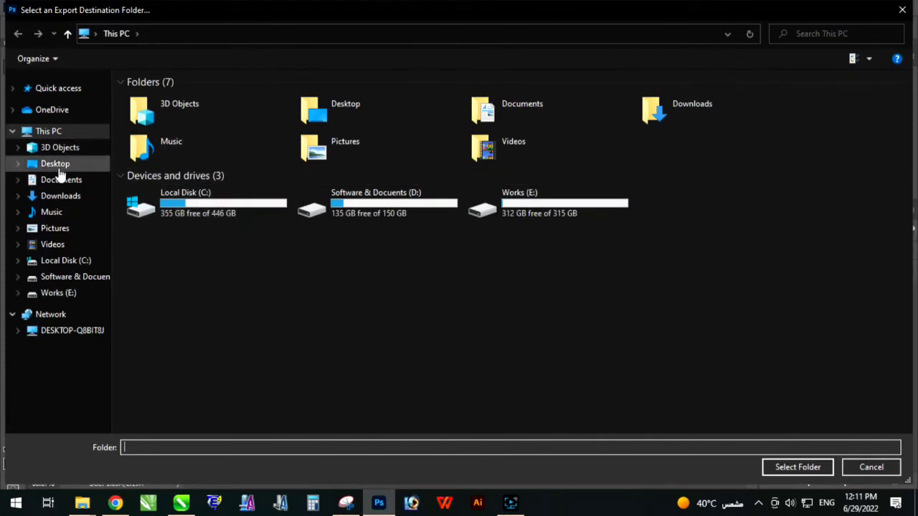
{"action": "left_click", "coordinate": [56, 164]}
{"action": "left_click", "coordinate": [178, 138]}
{"action": "double_click", "coordinate": [178, 138]}
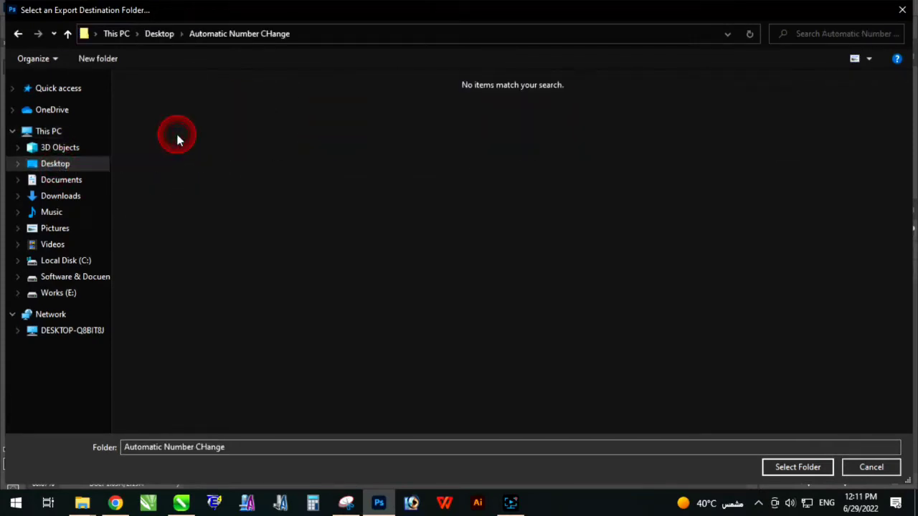
{"action": "left_click", "coordinate": [797, 467]}
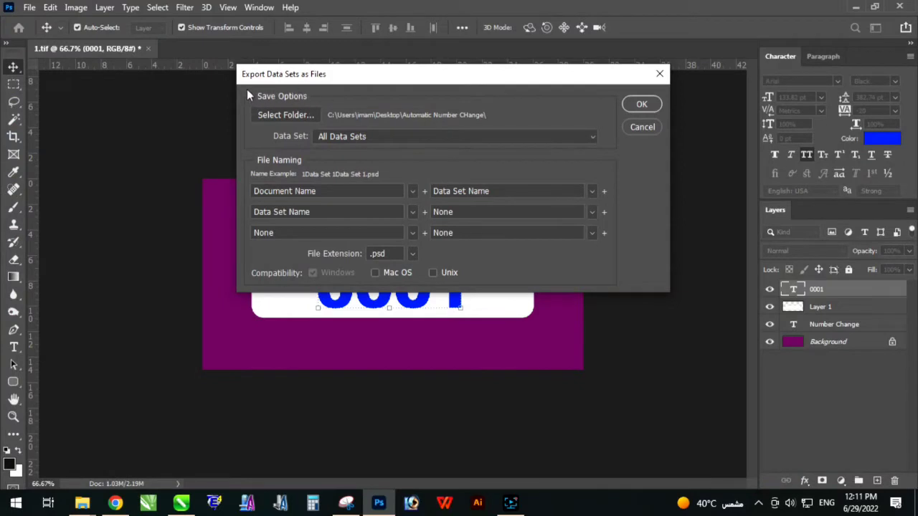
- Name files by Data Set Name and two-digit data set number, then export all data sets
{"action": "left_click", "coordinate": [592, 193]}
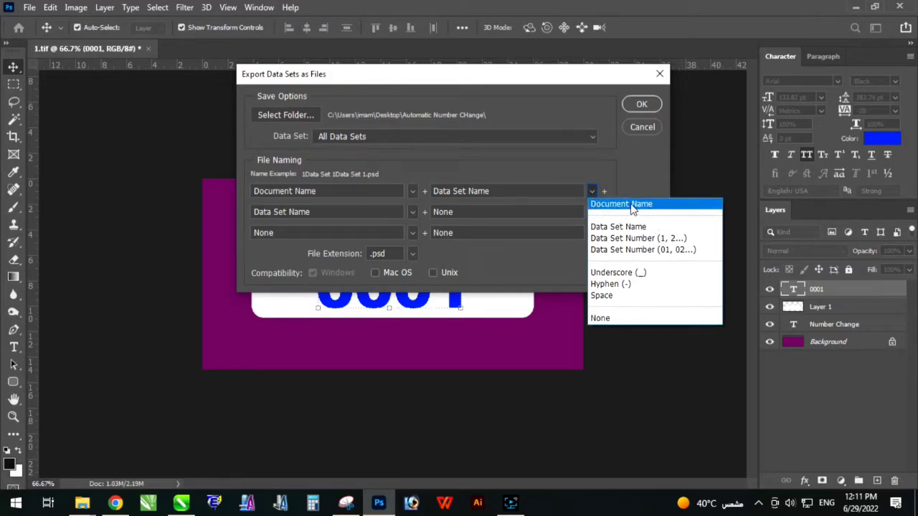
{"action": "left_click", "coordinate": [632, 206]}
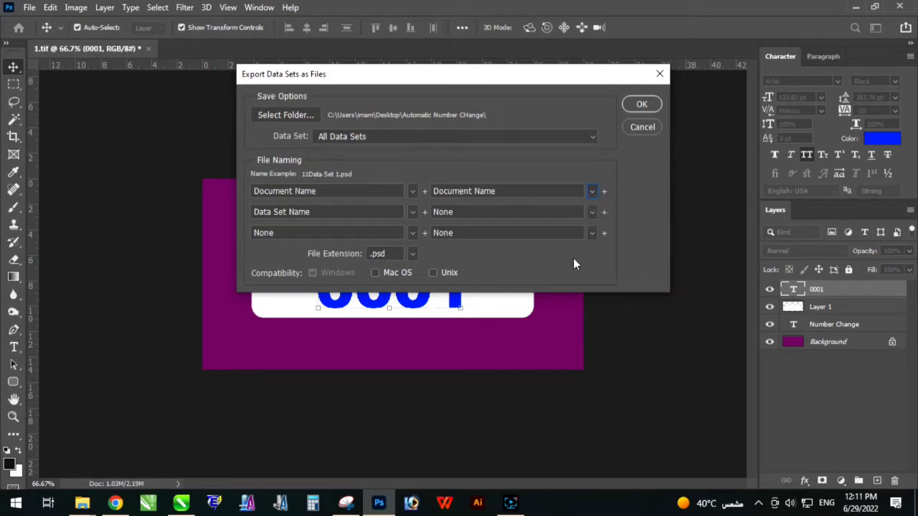
{"action": "left_click", "coordinate": [591, 213]}
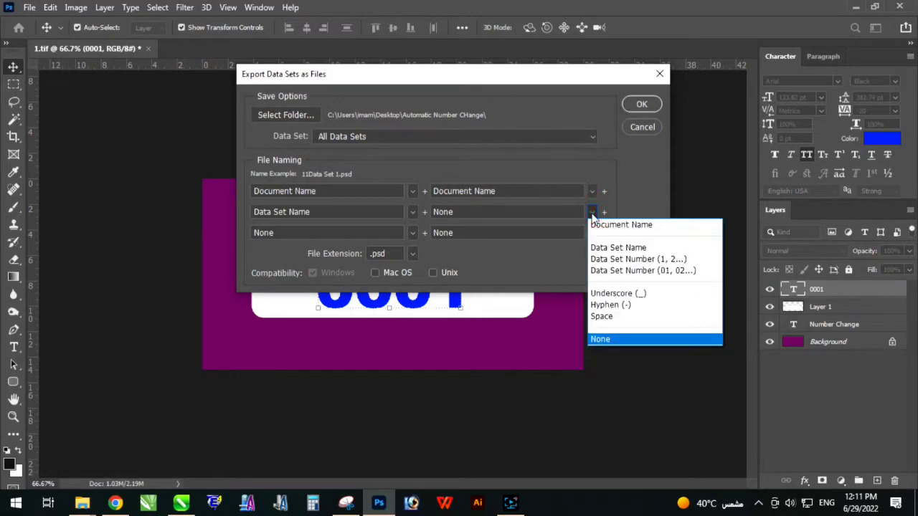
{"action": "left_click", "coordinate": [611, 339]}
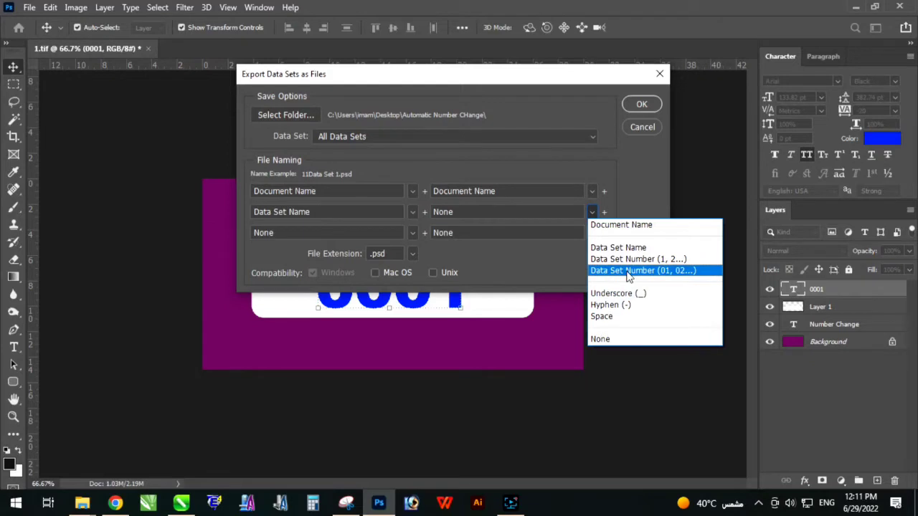
{"action": "left_click", "coordinate": [628, 271]}
{"action": "left_click", "coordinate": [590, 192]}
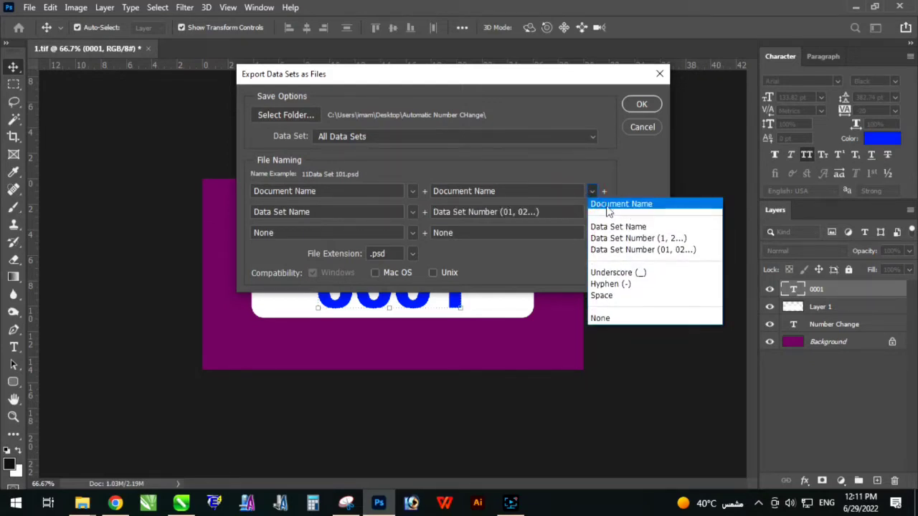
{"action": "left_click", "coordinate": [648, 228]}
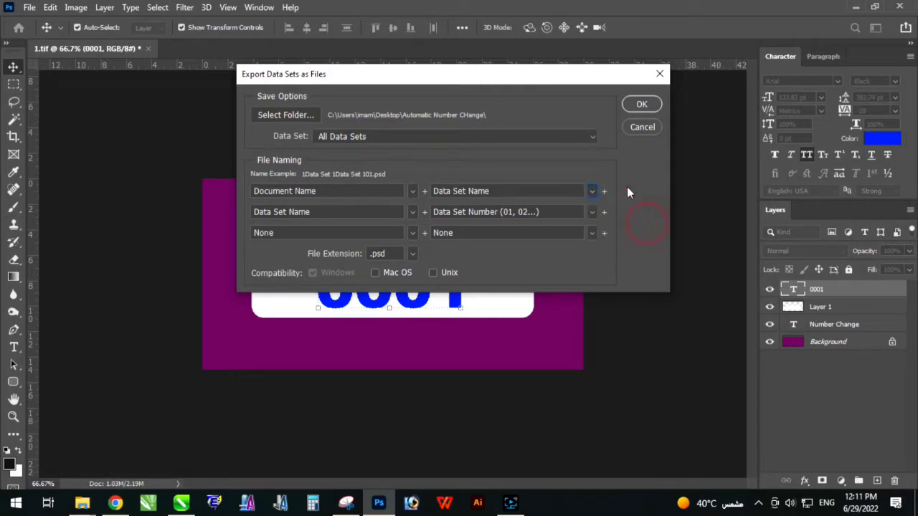
{"action": "left_click", "coordinate": [643, 106]}
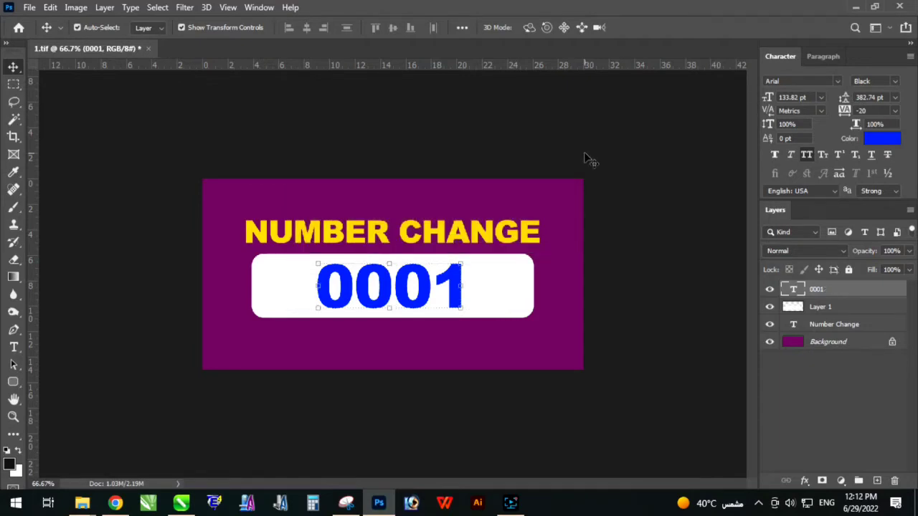
- Close 1.tif without saving its changes
{"action": "left_click", "coordinate": [148, 48]}
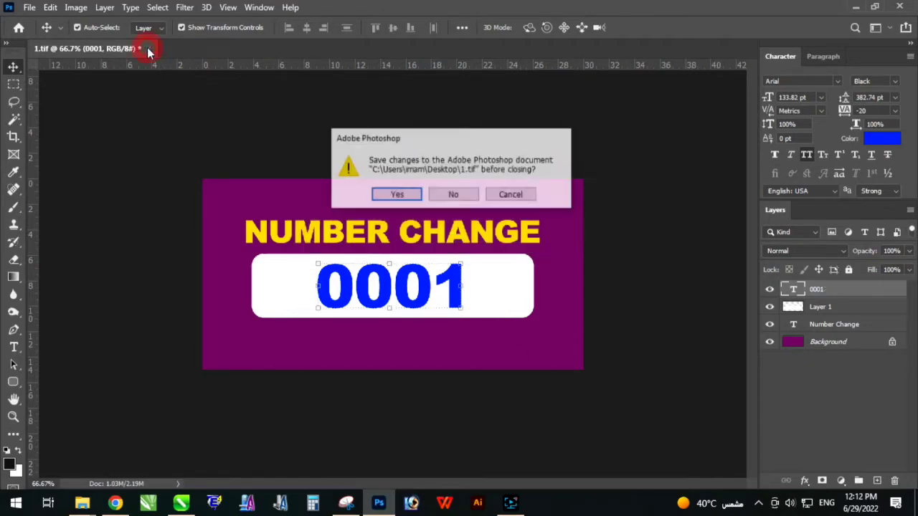
{"action": "left_click", "coordinate": [453, 195]}
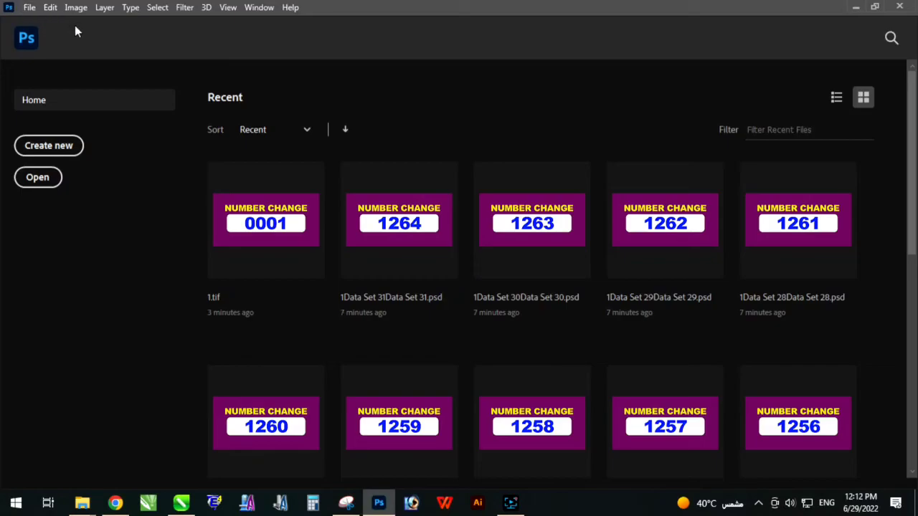
{"action": "left_click", "coordinate": [42, 176]}
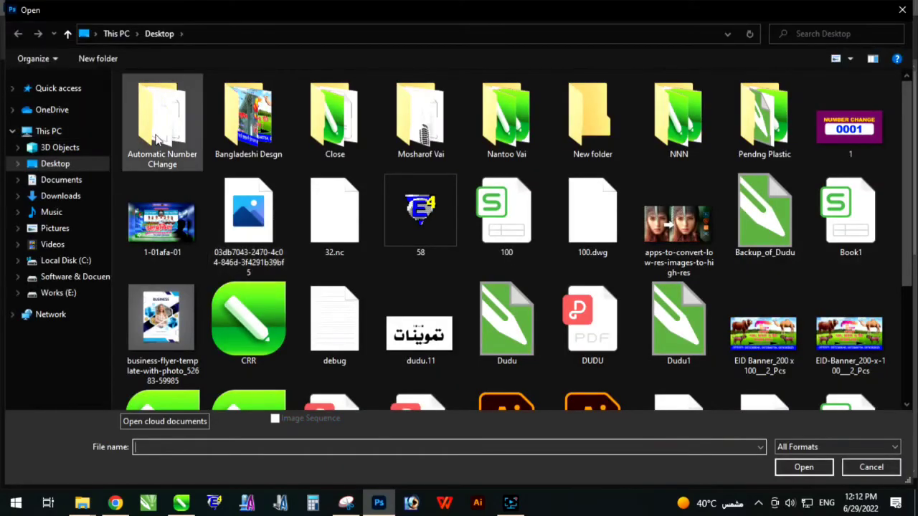
{"action": "double_click", "coordinate": [162, 114]}
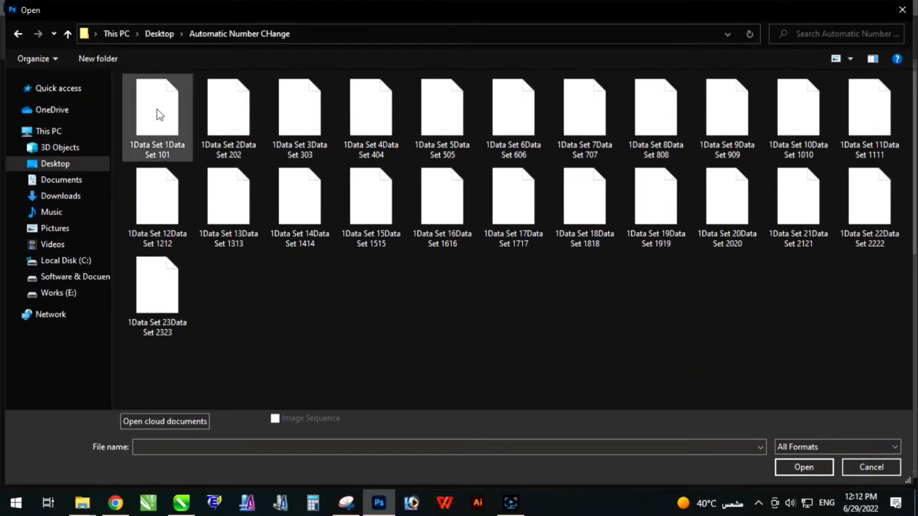
{"action": "left_click", "coordinate": [158, 109]}
{"action": "left_click", "coordinate": [237, 118]}
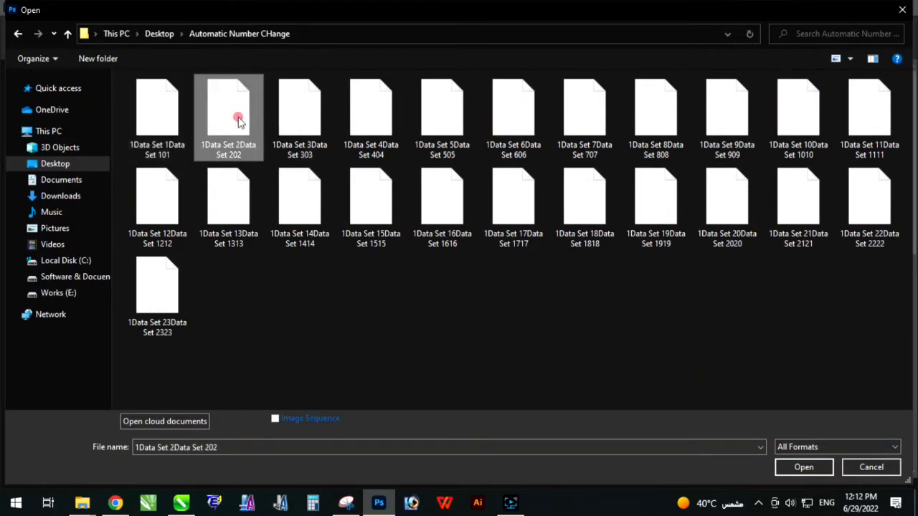
{"action": "left_click", "coordinate": [303, 119]}
{"action": "double_click", "coordinate": [306, 120]}
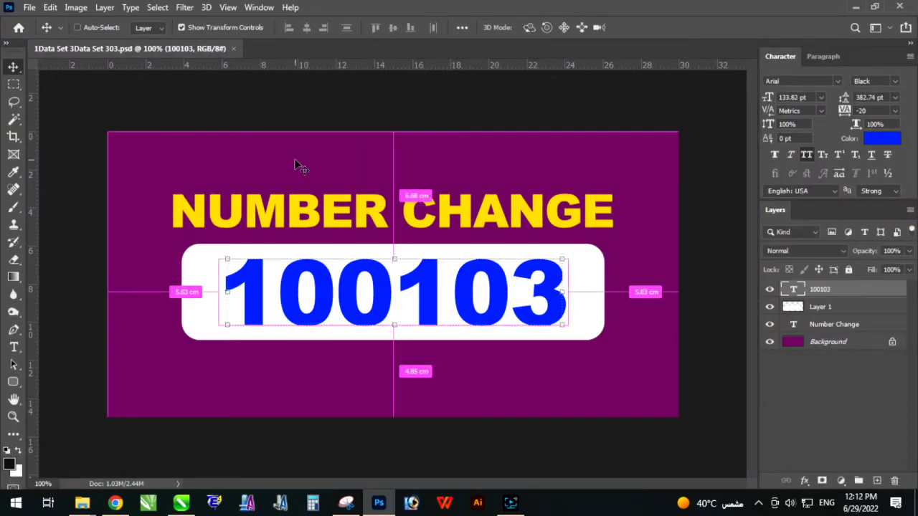
{"action": "key", "text": "ctrl+o"}
{"action": "double_click", "coordinate": [521, 142]}
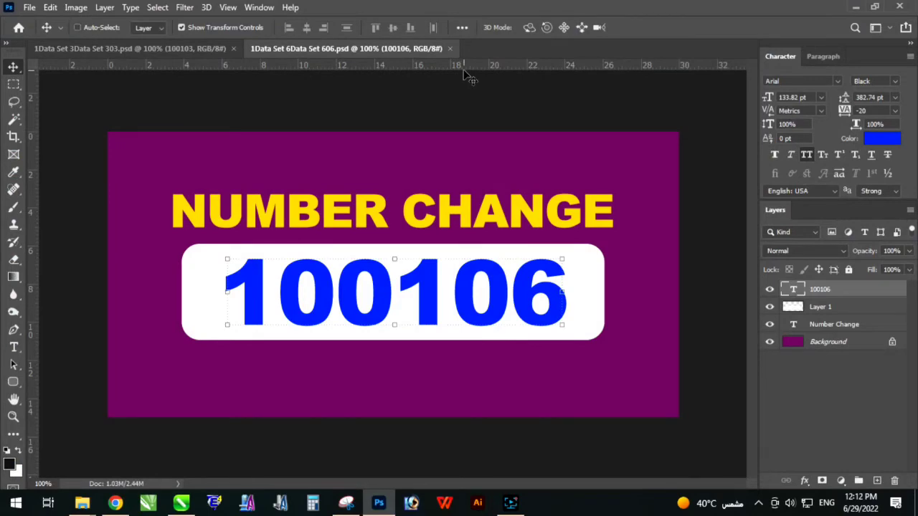
{"action": "key", "text": "ctrl+w"}
{"action": "key", "text": "ctrl+w"}
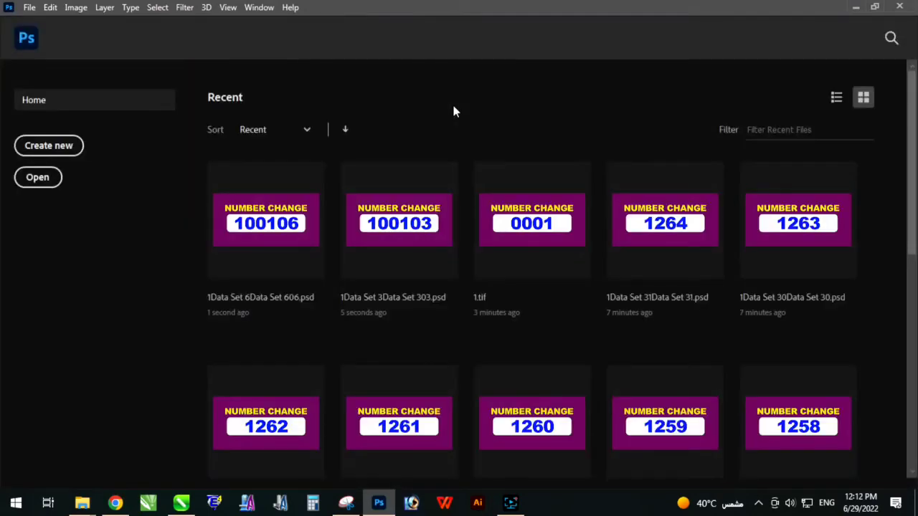
- Run Image Processor on the Automatic Number CHange folder, saving TIFF copies
{"action": "left_click", "coordinate": [26, 10]}
{"action": "mouse_move", "coordinate": [45, 333]}
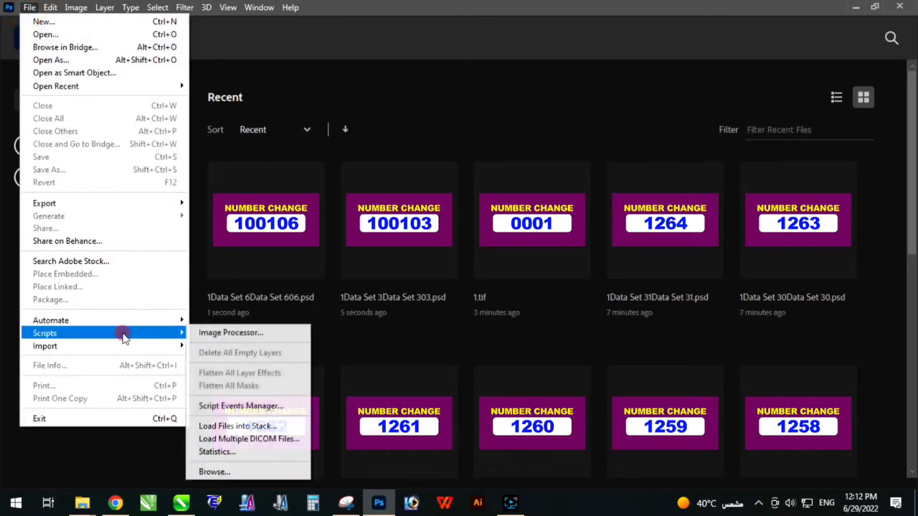
{"action": "left_click", "coordinate": [225, 335]}
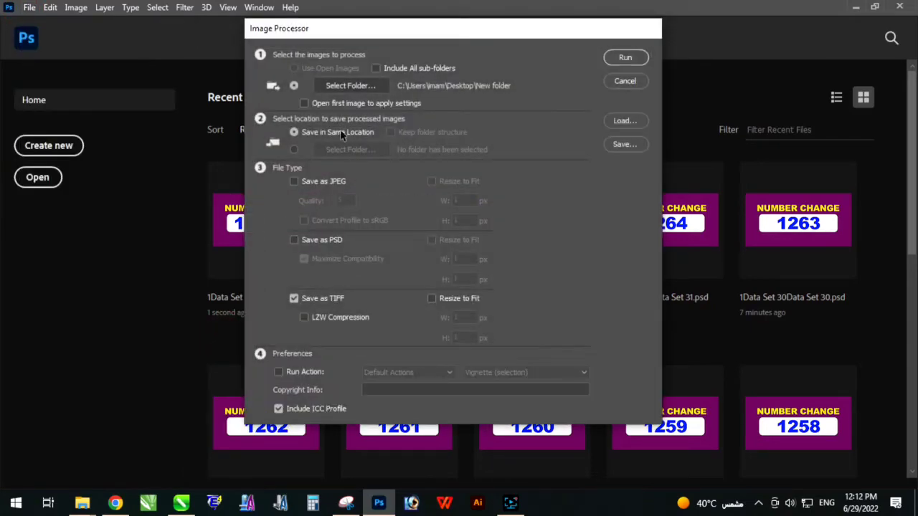
{"action": "left_click", "coordinate": [354, 92]}
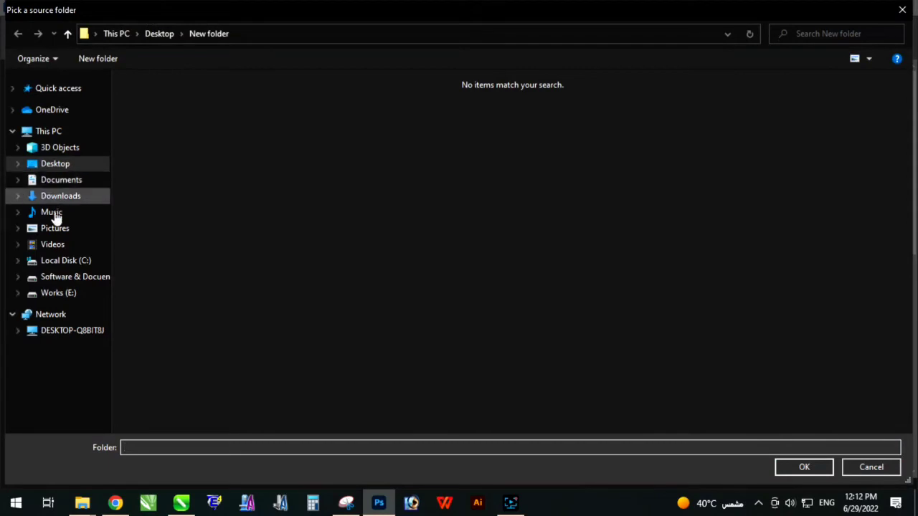
{"action": "left_click", "coordinate": [62, 166]}
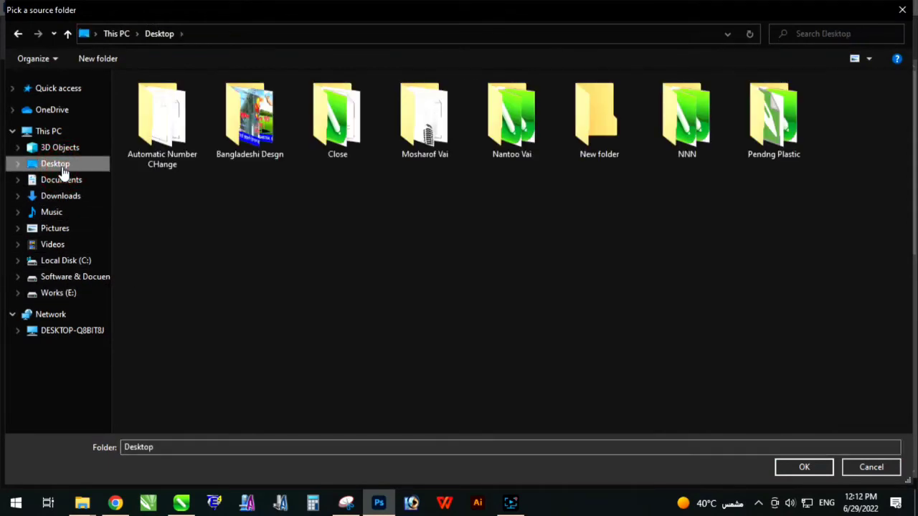
{"action": "left_click", "coordinate": [176, 137]}
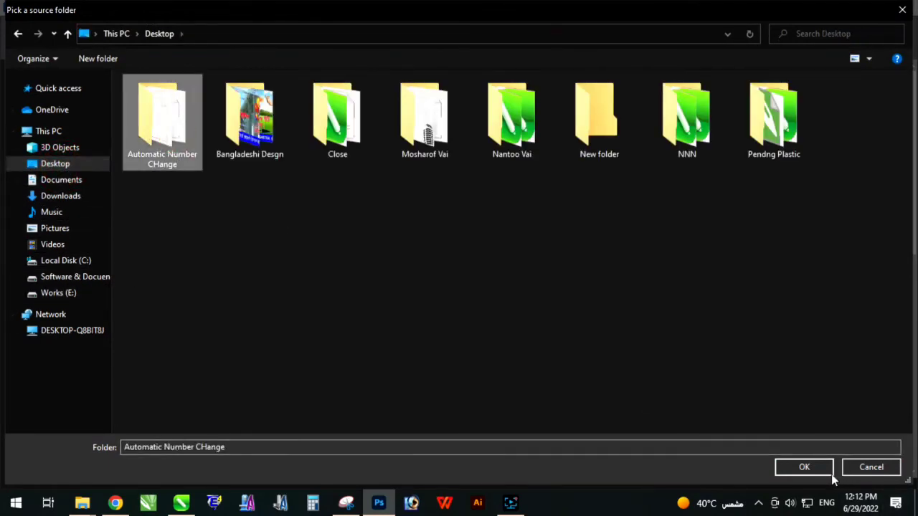
{"action": "left_click", "coordinate": [803, 467]}
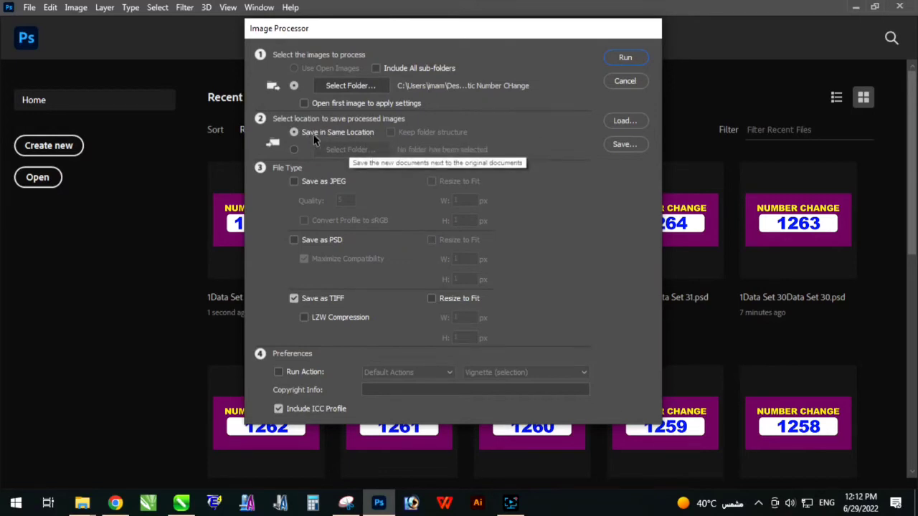
{"action": "left_click", "coordinate": [624, 61]}
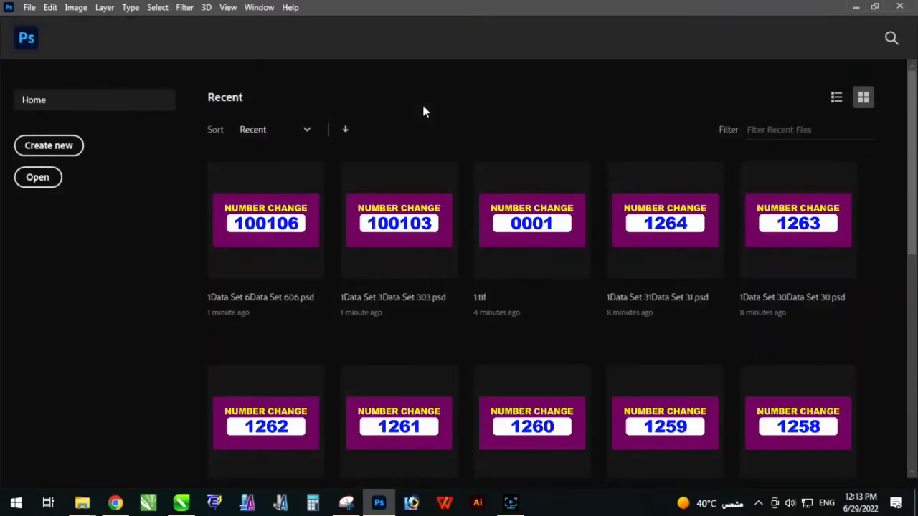
{"action": "left_click", "coordinate": [51, 188]}
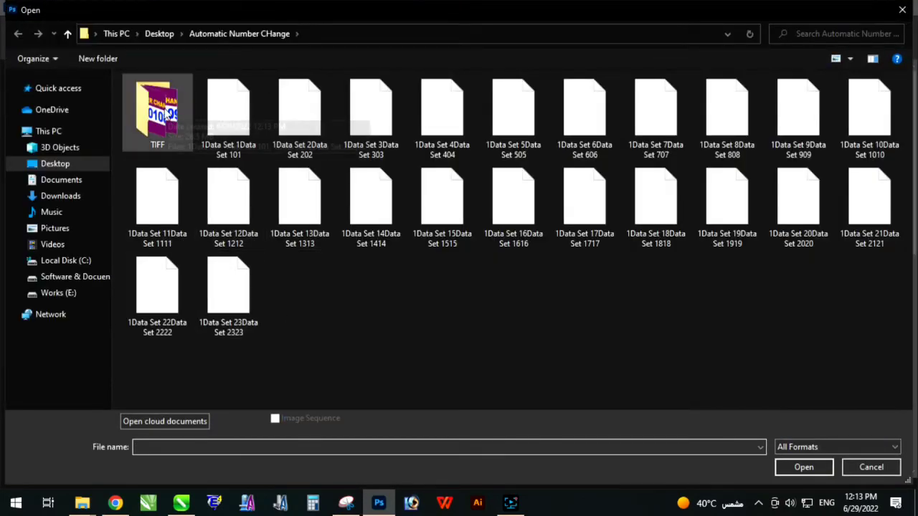
{"action": "double_click", "coordinate": [171, 134]}
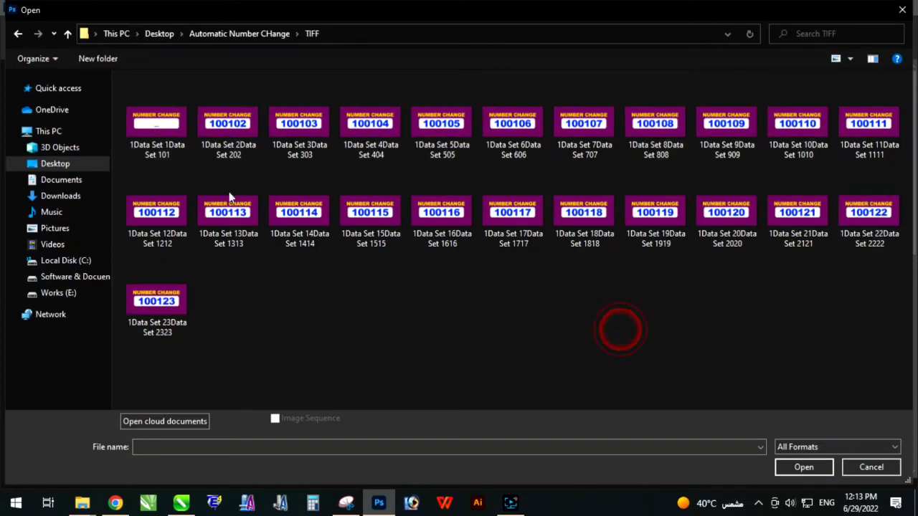
{"action": "left_click", "coordinate": [18, 34]}
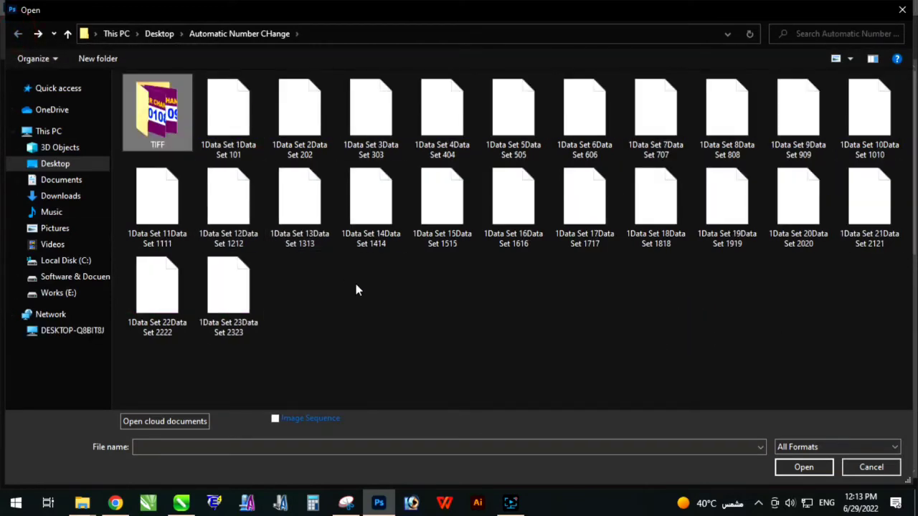
{"action": "left_click", "coordinate": [356, 303]}
{"action": "left_click", "coordinate": [379, 319]}
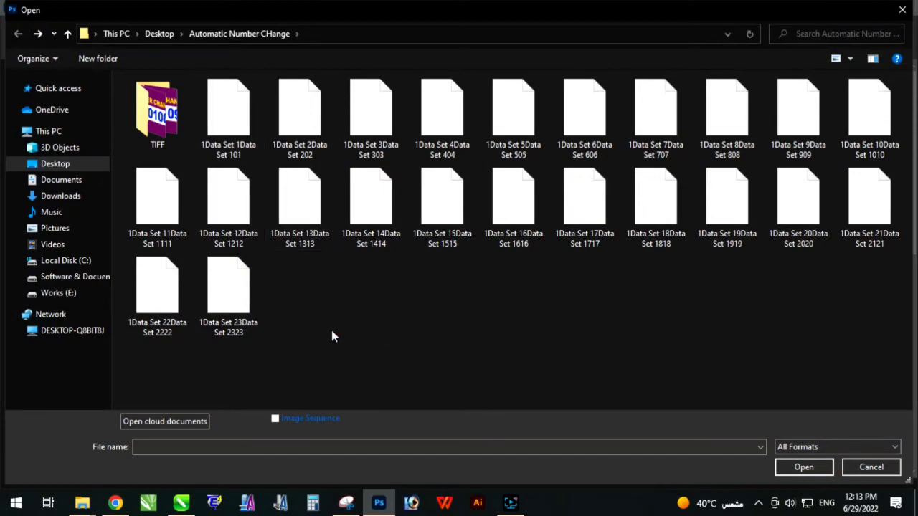
{"action": "key", "text": "Escape"}
- Run Image Processor on Automatic Number CHange, saving JPEG copies at quality 5 instead of TIFF
{"action": "left_click", "coordinate": [28, 9]}
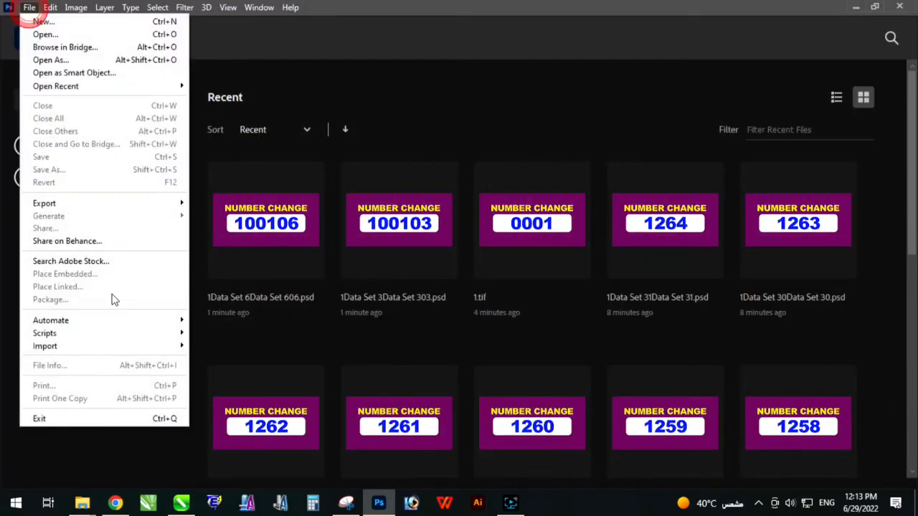
{"action": "left_click", "coordinate": [107, 333]}
{"action": "left_click", "coordinate": [207, 333]}
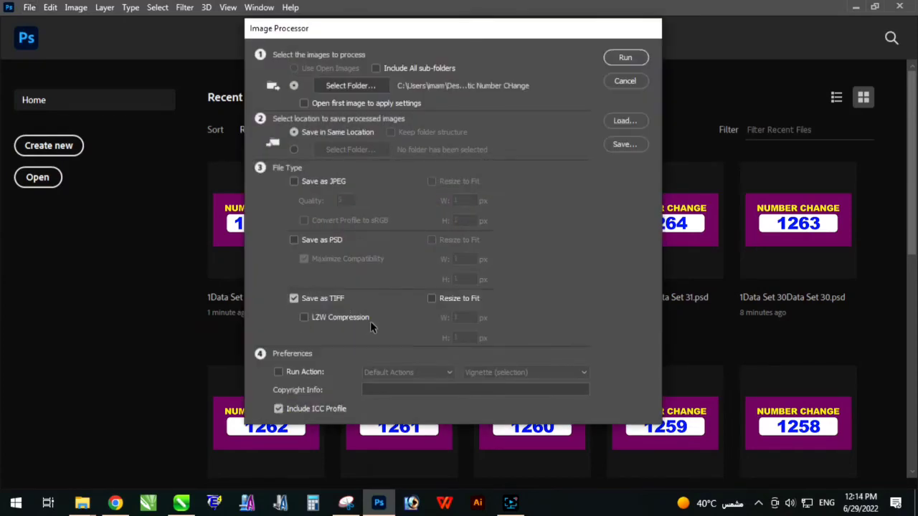
{"action": "left_click", "coordinate": [294, 298]}
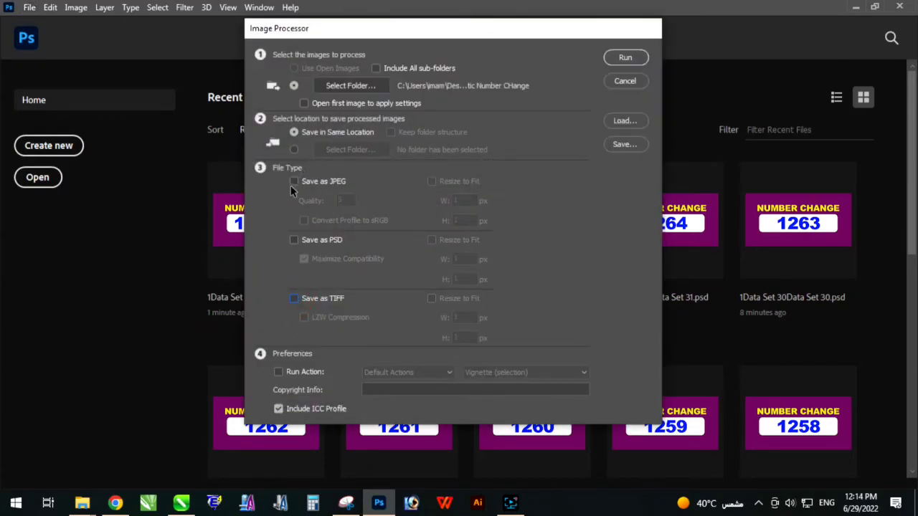
{"action": "left_click", "coordinate": [293, 182]}
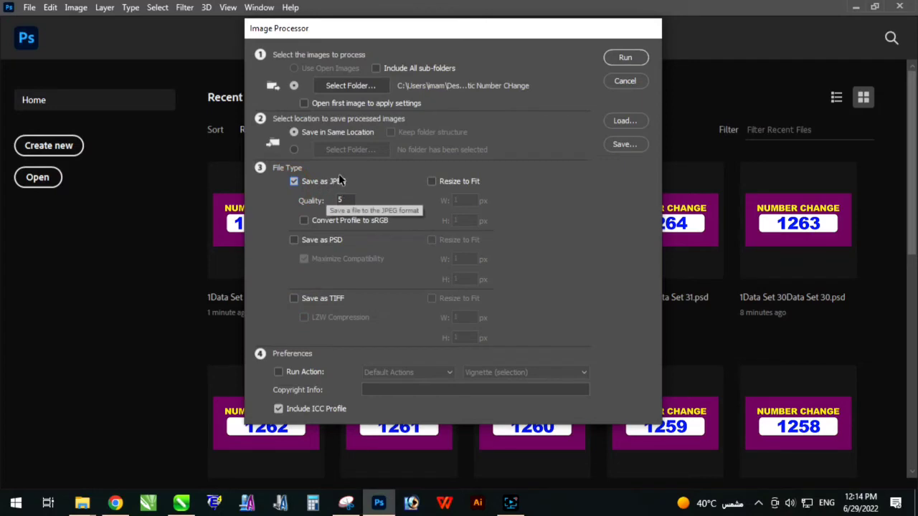
{"action": "left_click", "coordinate": [352, 177]}
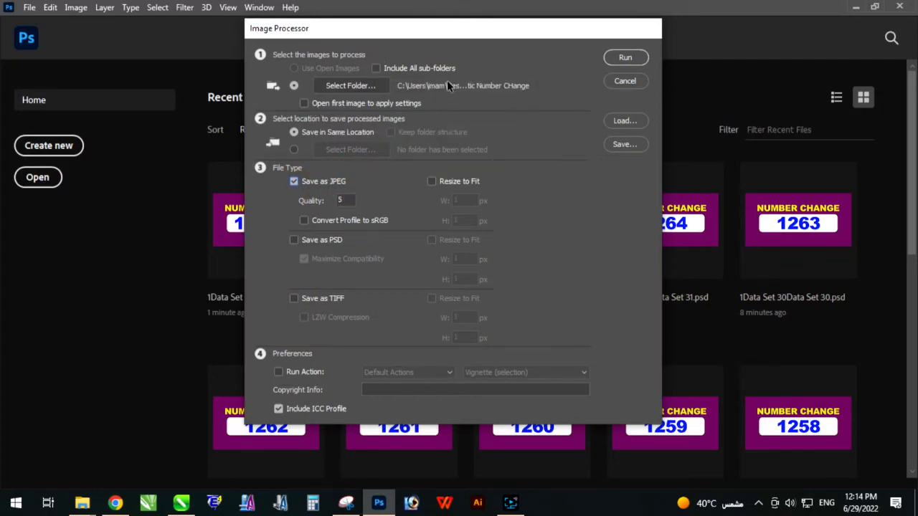
{"action": "left_click", "coordinate": [371, 86]}
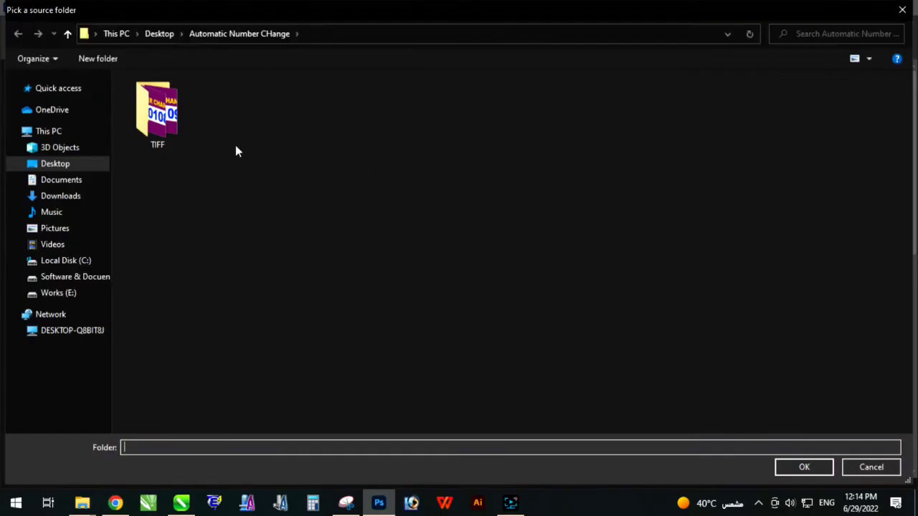
{"action": "left_click", "coordinate": [64, 163]}
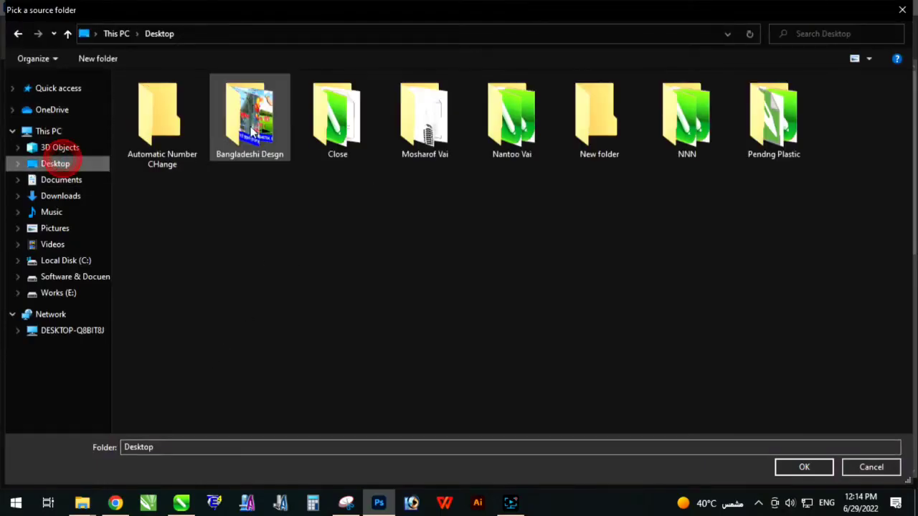
{"action": "double_click", "coordinate": [178, 125]}
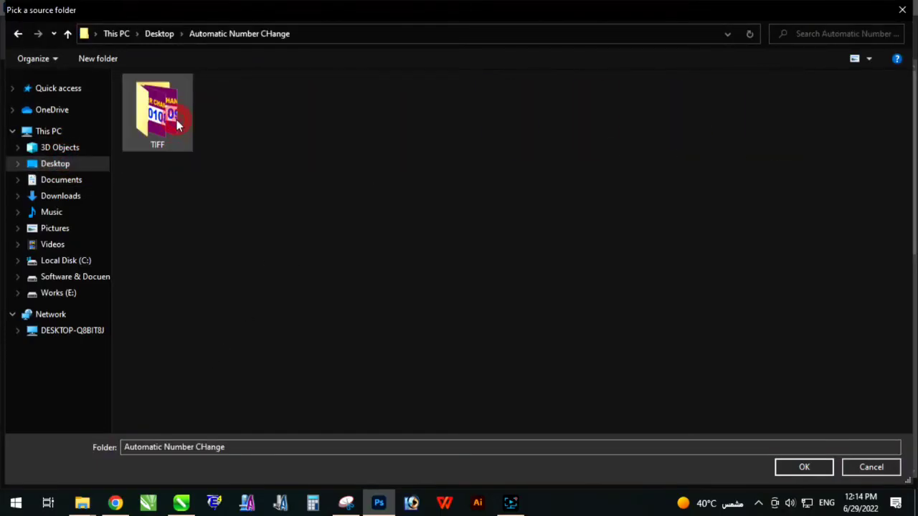
{"action": "left_click", "coordinate": [805, 466]}
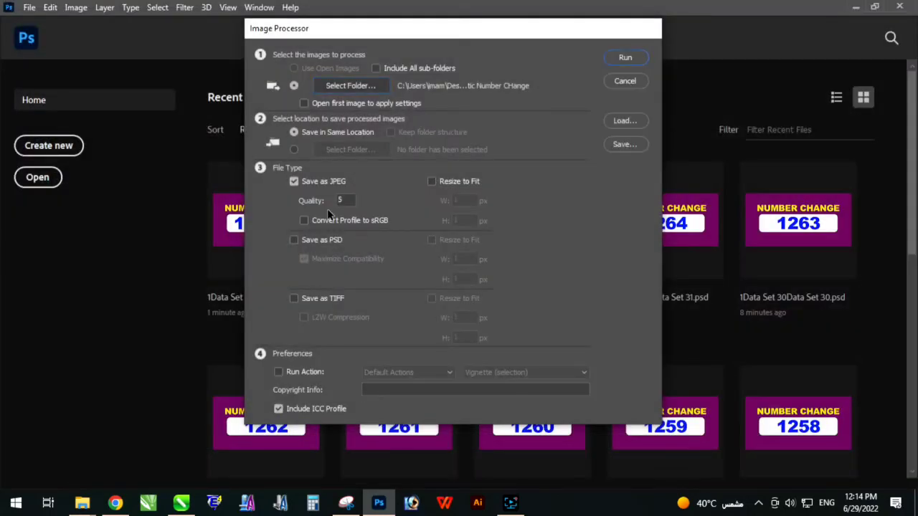
{"action": "left_click", "coordinate": [621, 57]}
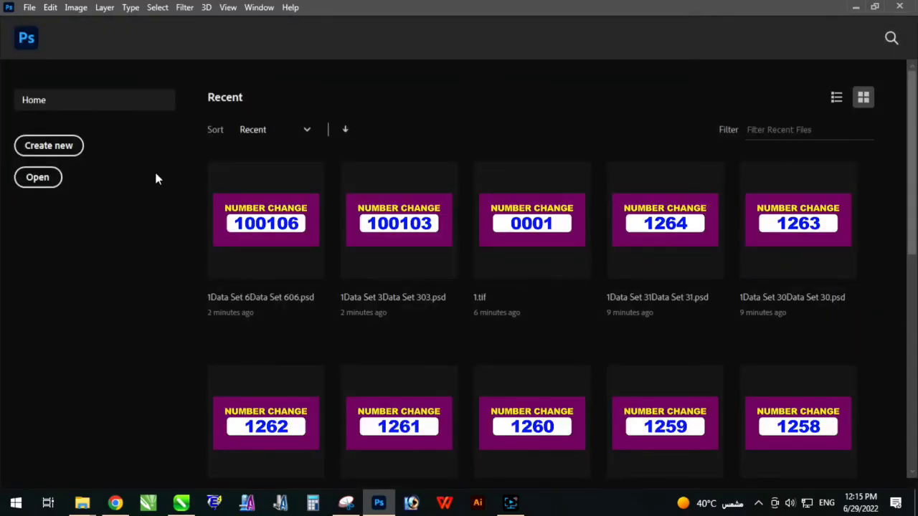
- Browse into the new JPEG output folder in the Open dialog
{"action": "left_click", "coordinate": [20, 183]}
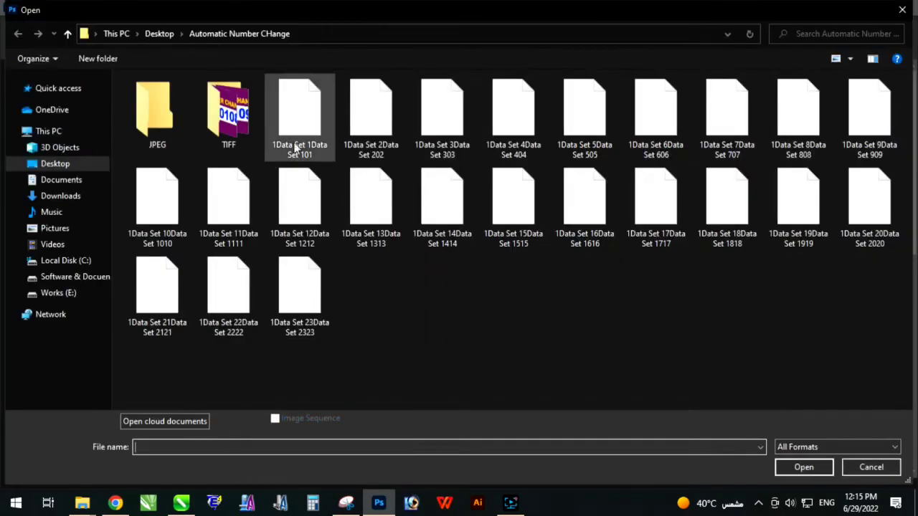
{"action": "left_click", "coordinate": [161, 119]}
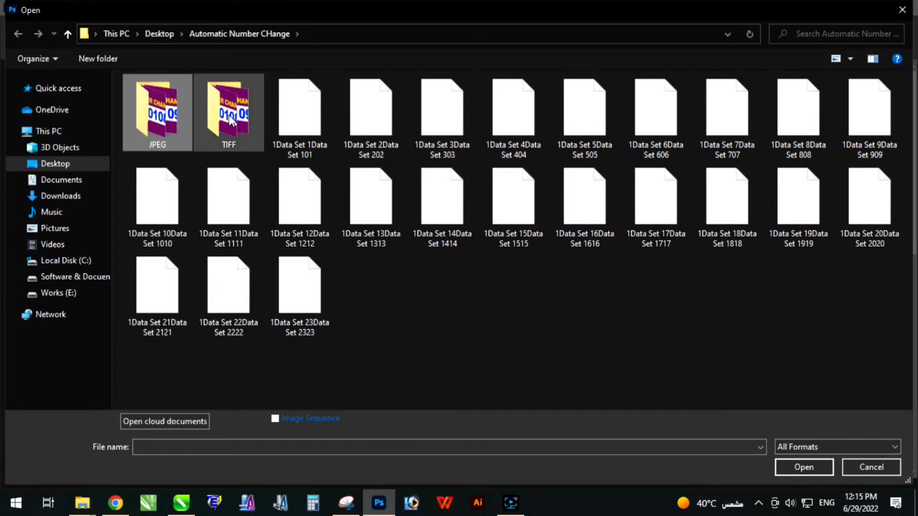
{"action": "double_click", "coordinate": [157, 115]}
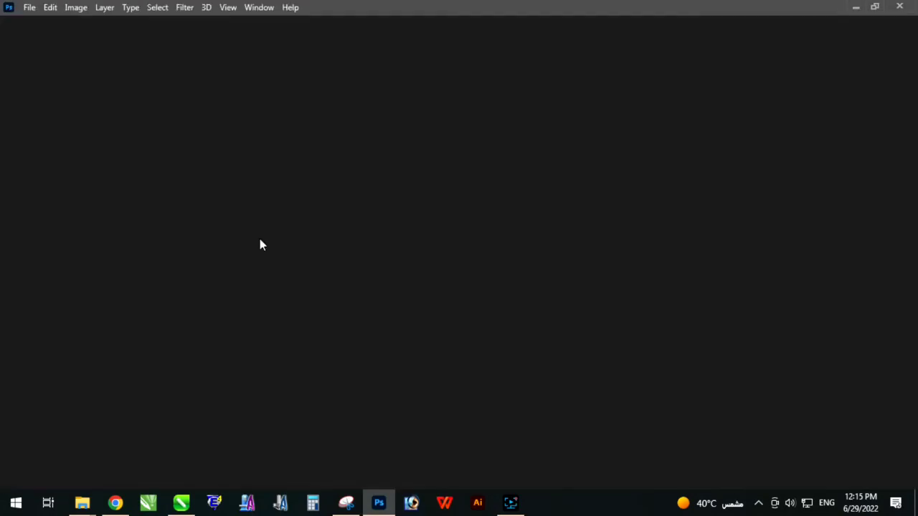
{"action": "key", "text": "ctrl+o"}
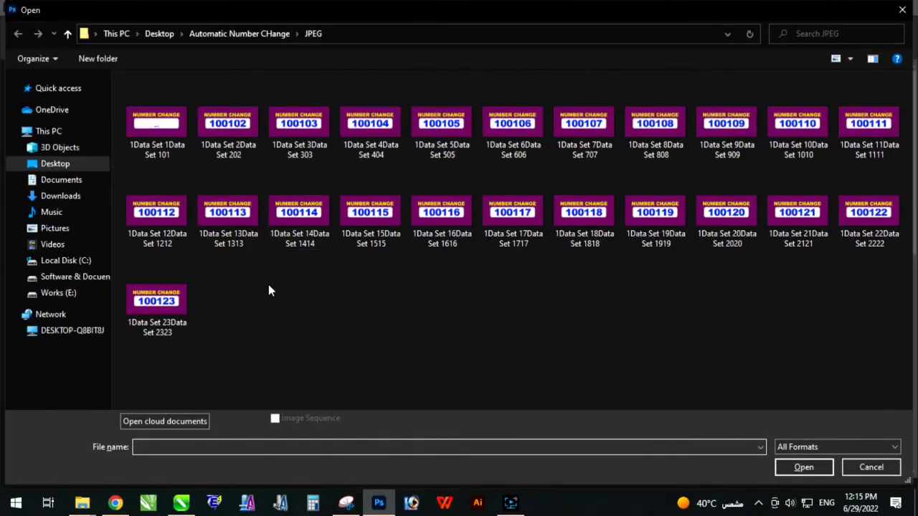
- Check all 23 JPEG cards by selecting through them, then clear the selection without opening any
{"action": "left_click", "coordinate": [228, 133]}
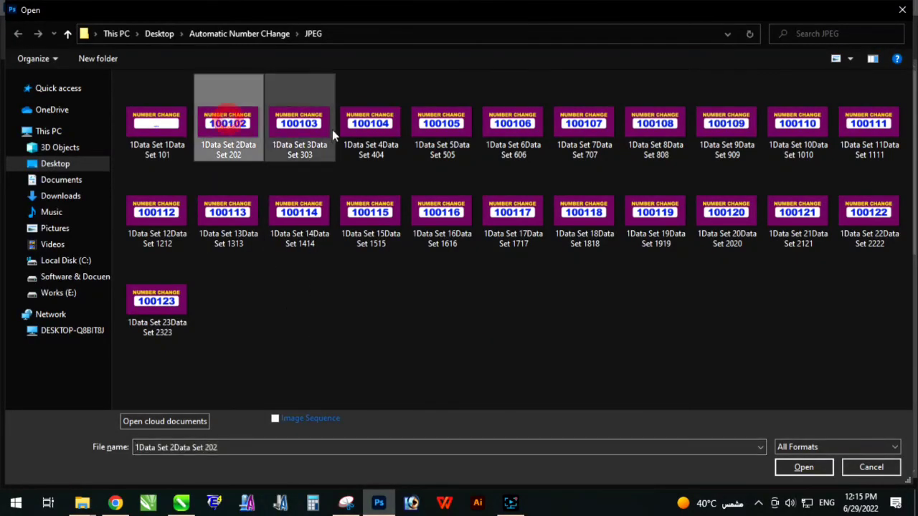
{"action": "left_click", "coordinate": [350, 143]}
{"action": "left_click", "coordinate": [442, 123]}
{"action": "left_click", "coordinate": [510, 124]}
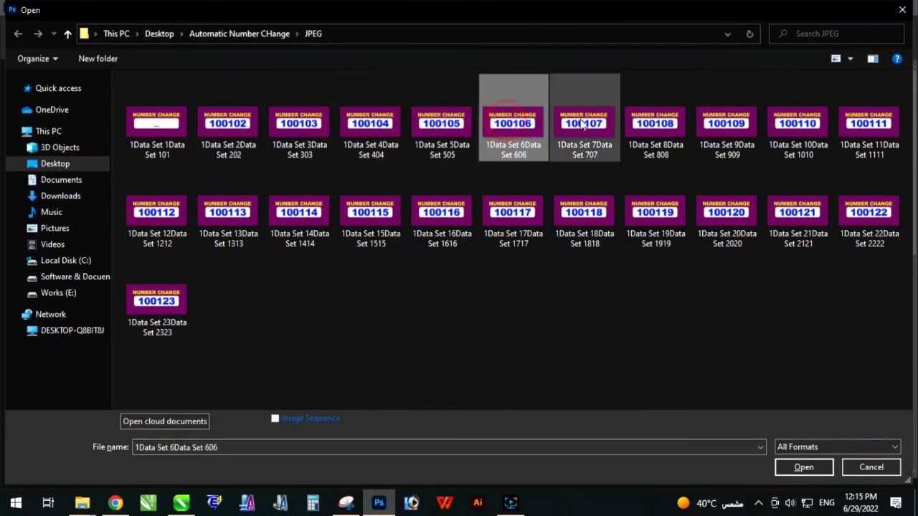
{"action": "left_click", "coordinate": [583, 120]}
{"action": "left_click", "coordinate": [663, 126]}
{"action": "left_click", "coordinate": [725, 123]}
{"action": "left_click", "coordinate": [798, 122]}
{"action": "left_click", "coordinate": [864, 126]}
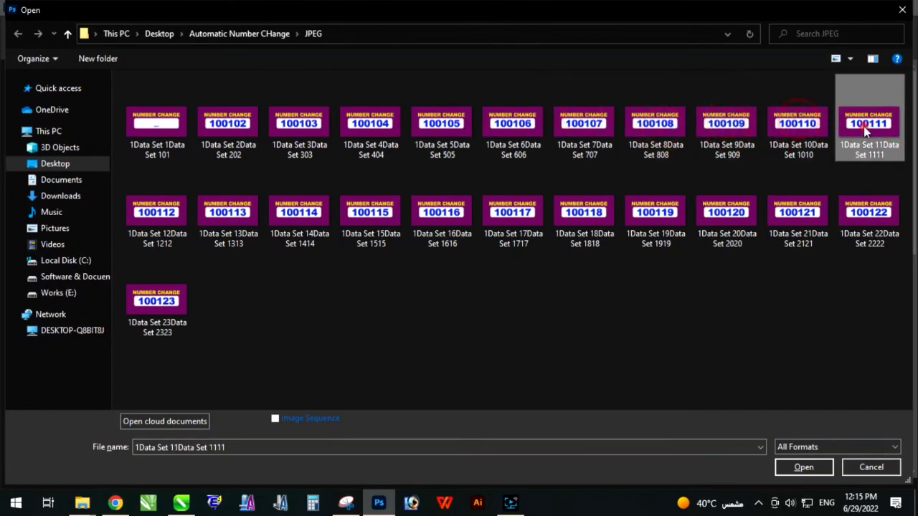
{"action": "left_click", "coordinate": [873, 204]}
{"action": "left_click_drag", "start_coordinate": [149, 367], "coordinate": [905, 76]}
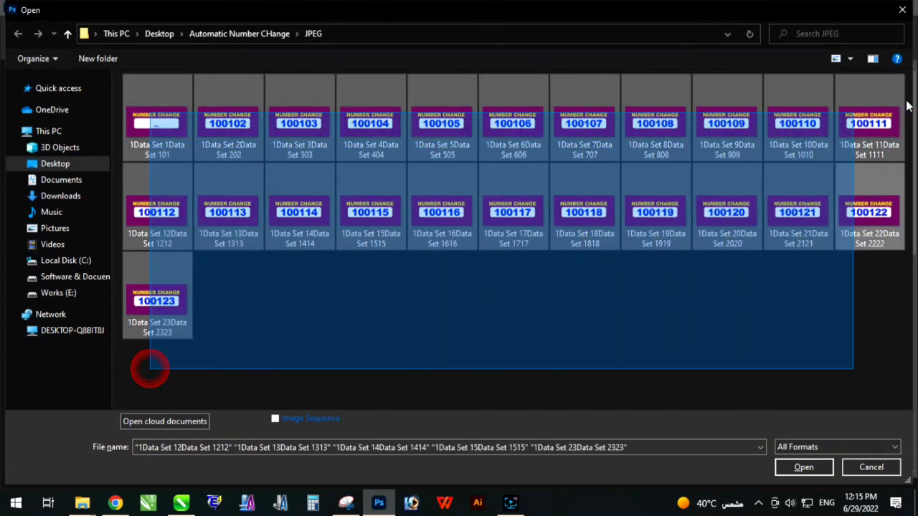
{"action": "left_click", "coordinate": [565, 312]}
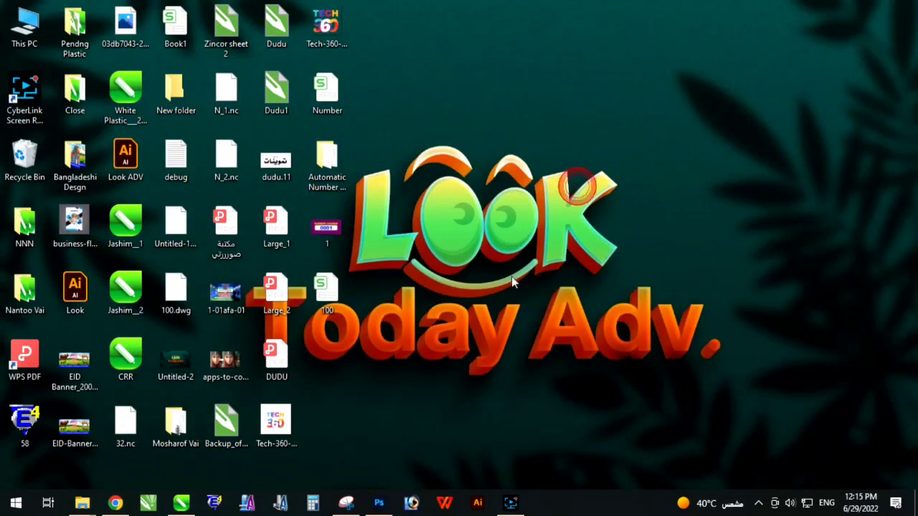
{"action": "right_click", "coordinate": [627, 247]}
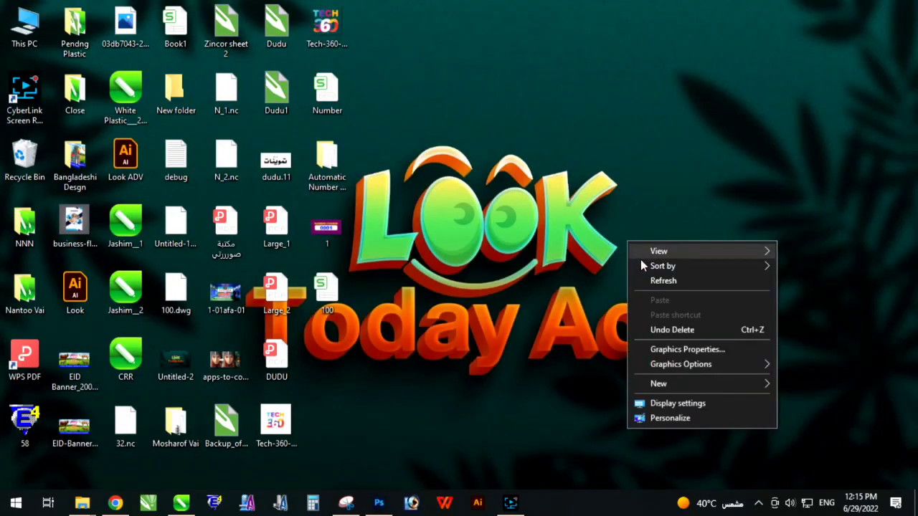
{"action": "left_click", "coordinate": [646, 281]}
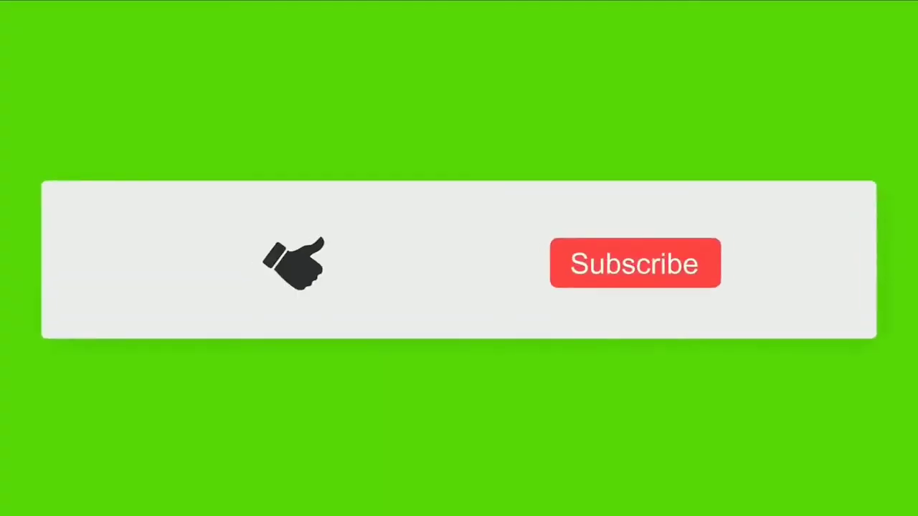